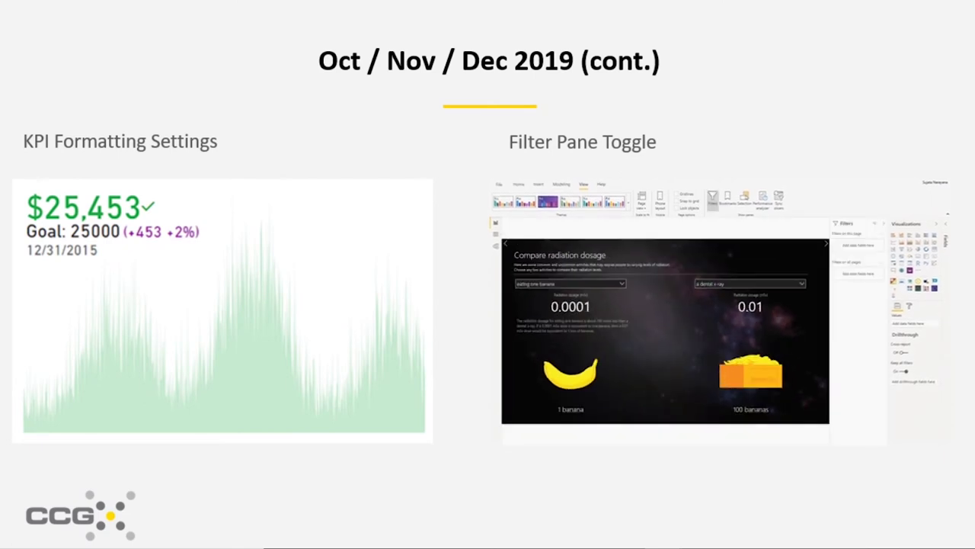
# Leave the slideshow, switch to the Power BI Desktop report, and collapse the Visualizations pane
pyautogui.press('Right')
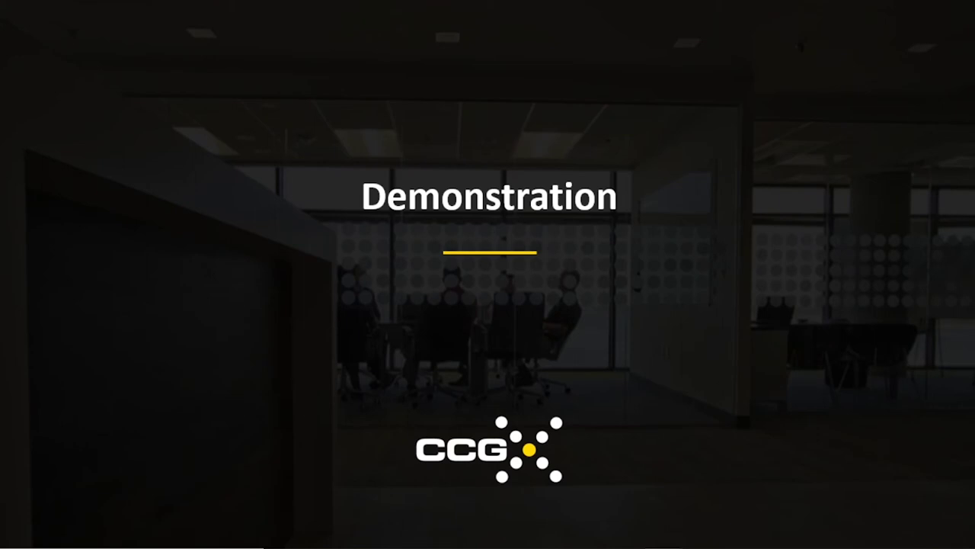
pyautogui.press('Escape')
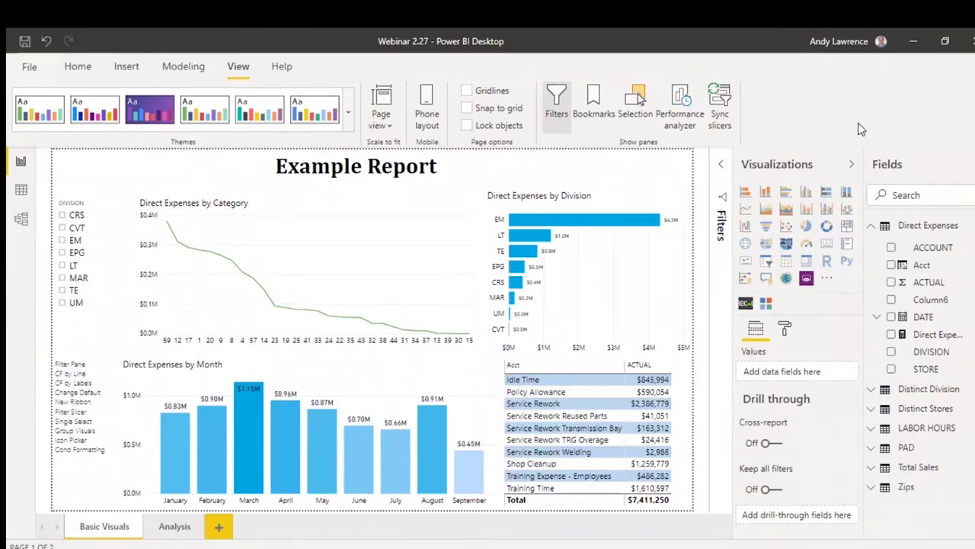
pyautogui.click(851, 164)
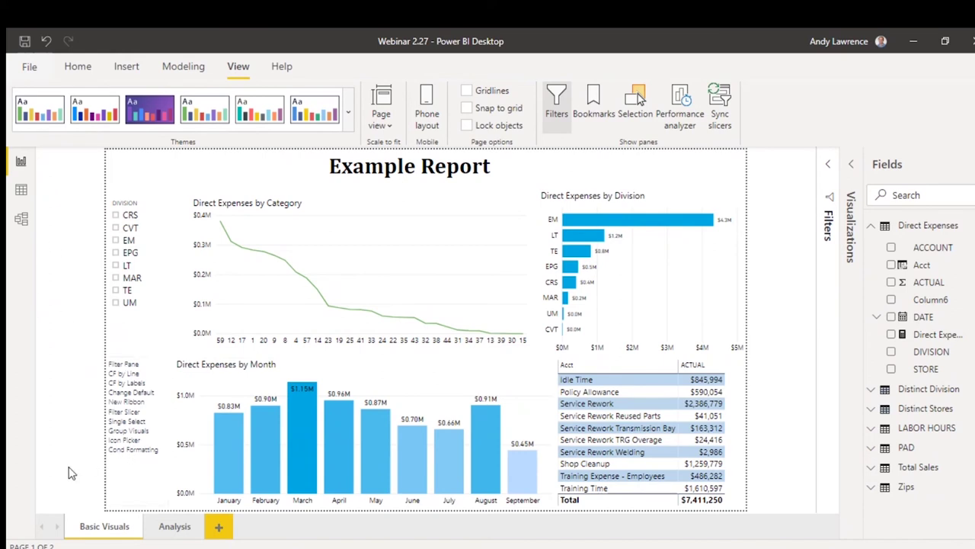
# Expand the Filters pane, view the filters applied to the Direct Expenses by Division chart, and collapse the pane
pyautogui.click(828, 165)
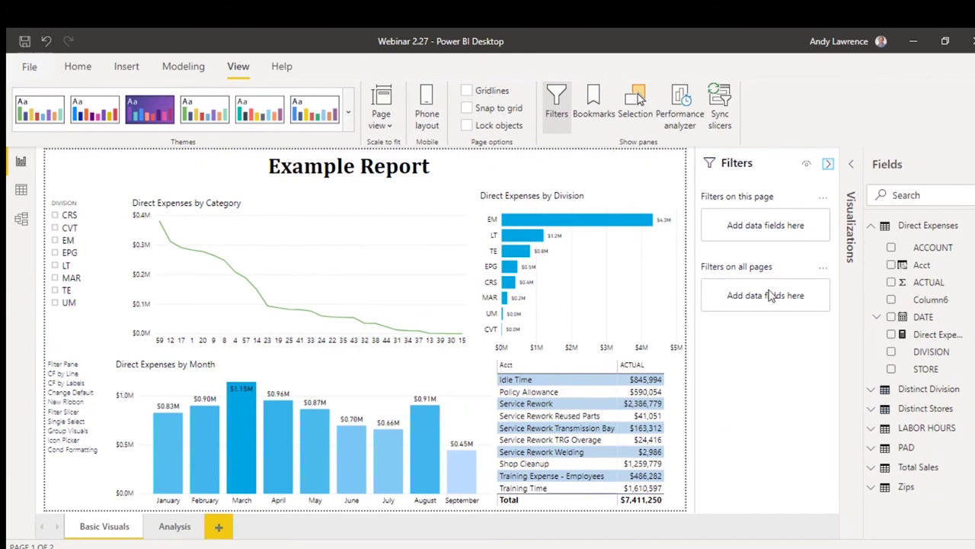
pyautogui.click(646, 272)
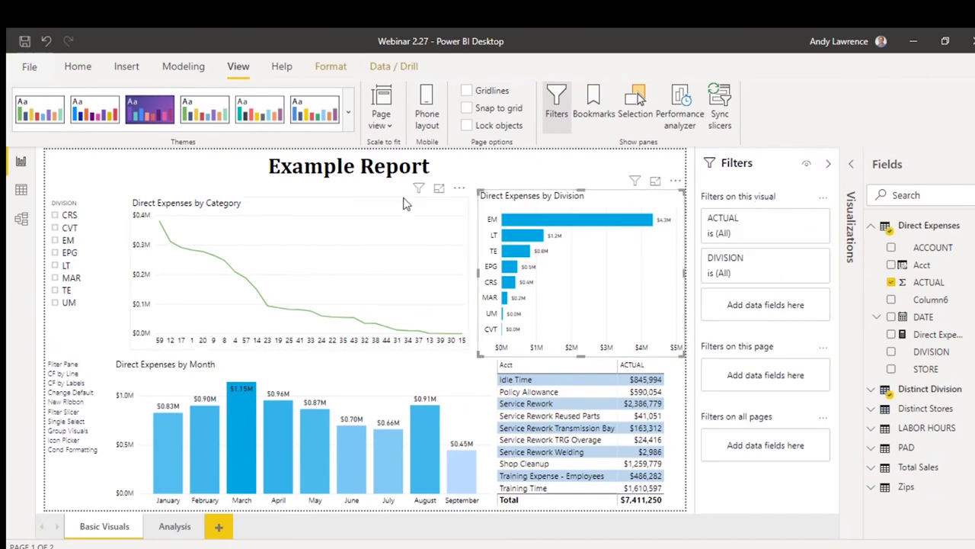
pyautogui.click(406, 201)
pyautogui.click(579, 174)
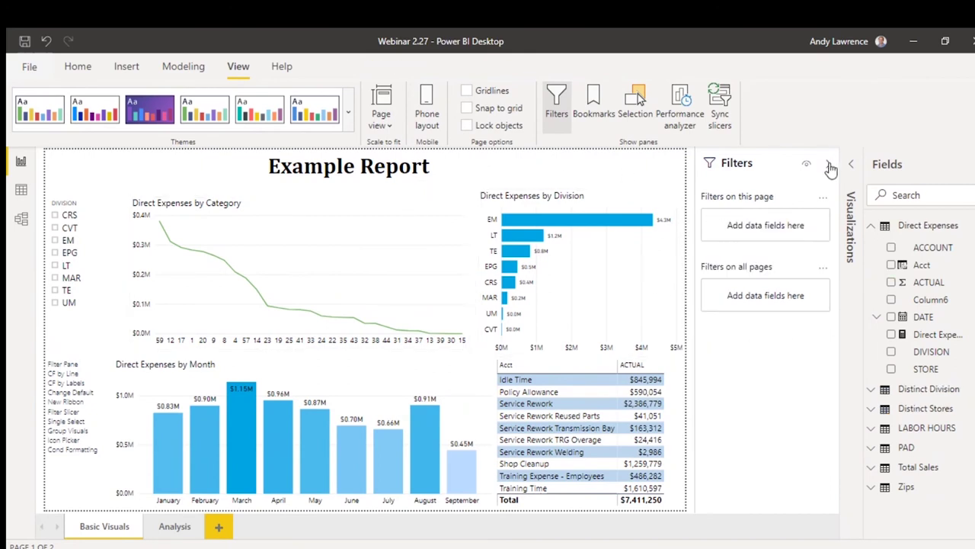
pyautogui.click(828, 163)
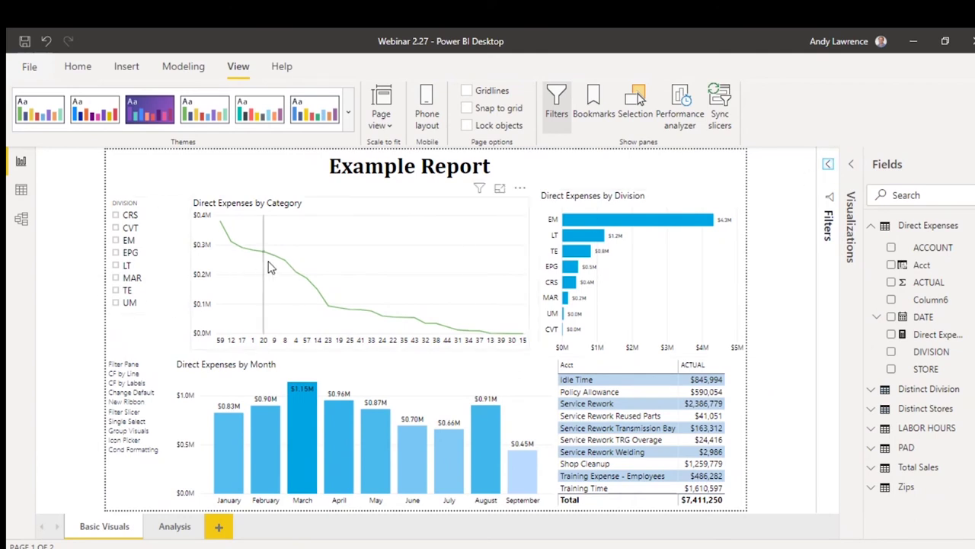
# Cross-highlight the report by data point 57 in the Direct Expenses by Category line chart, then clear the selection
pyautogui.moveTo(254, 270)
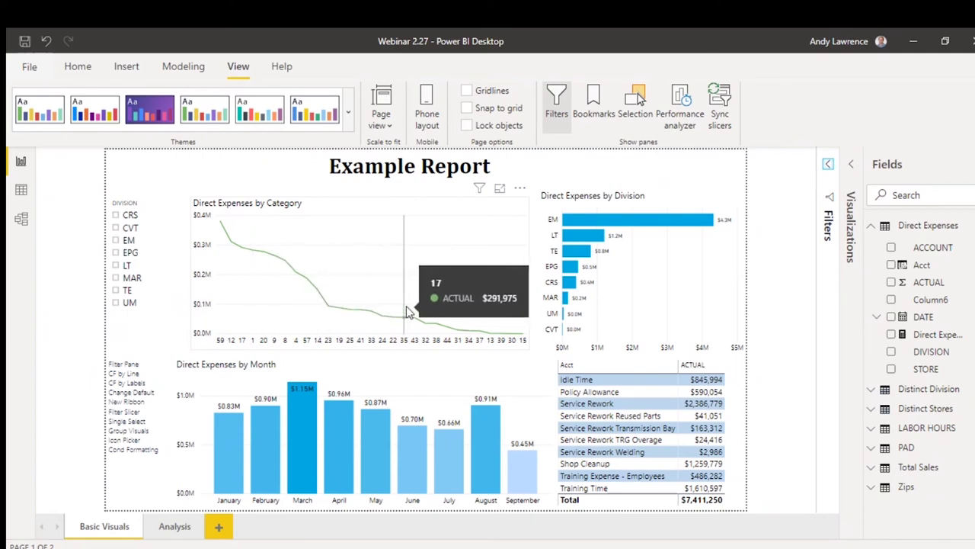
pyautogui.click(308, 280)
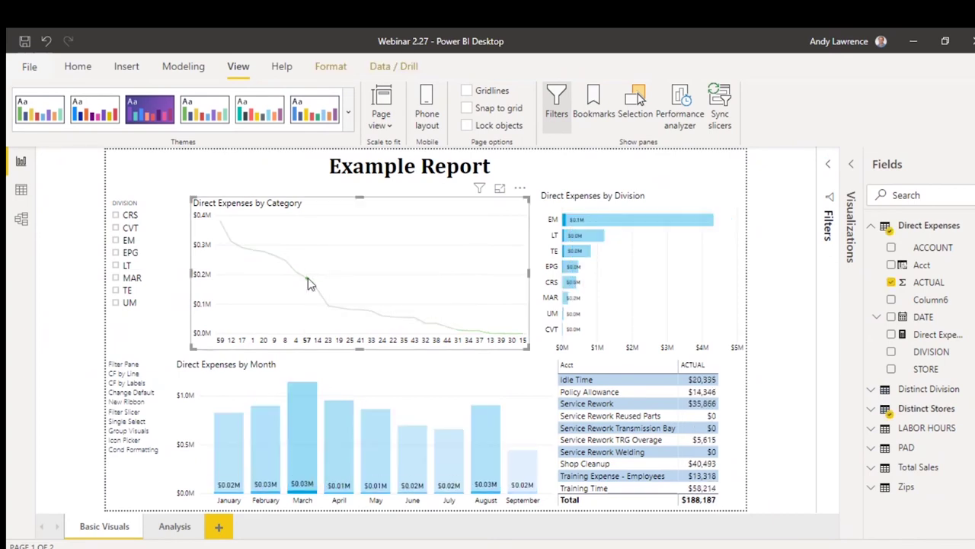
pyautogui.click(308, 277)
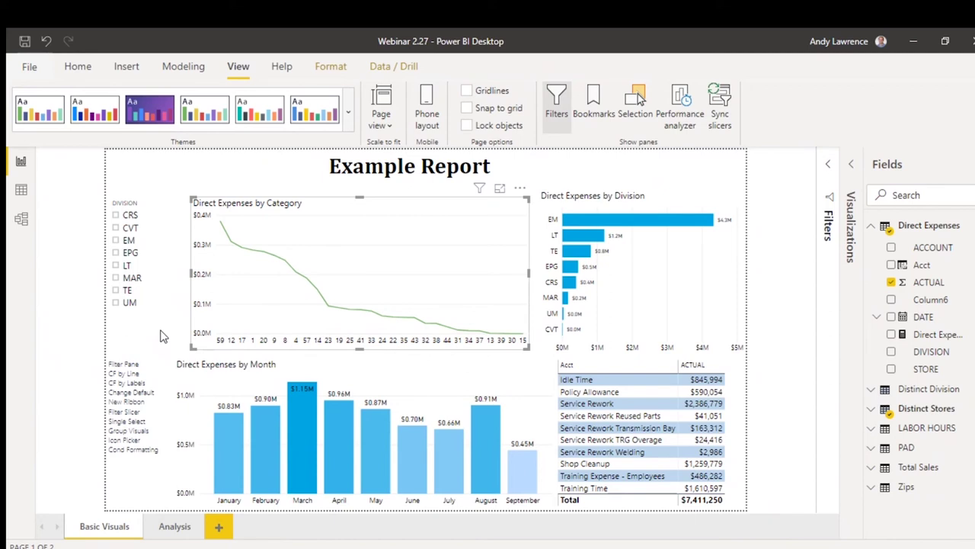
# Cross-filter the report by the CVT and UM axis labels of the Direct Expenses by Division chart, clearing each selection
pyautogui.click(564, 335)
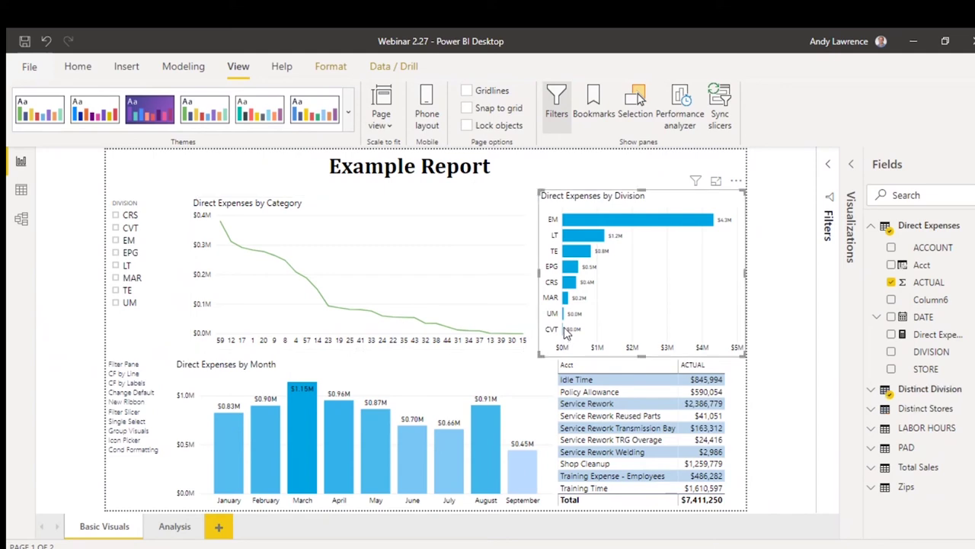
pyautogui.click(553, 333)
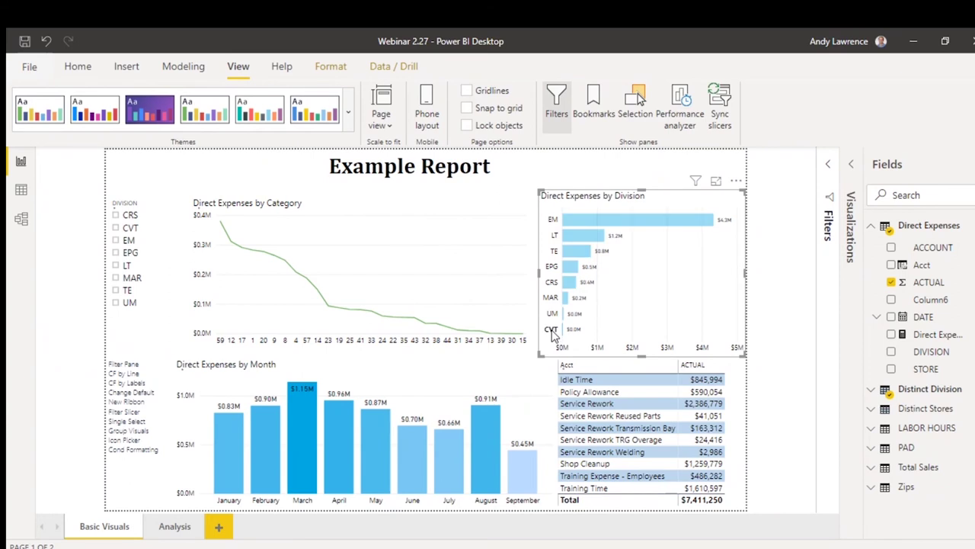
pyautogui.click(554, 333)
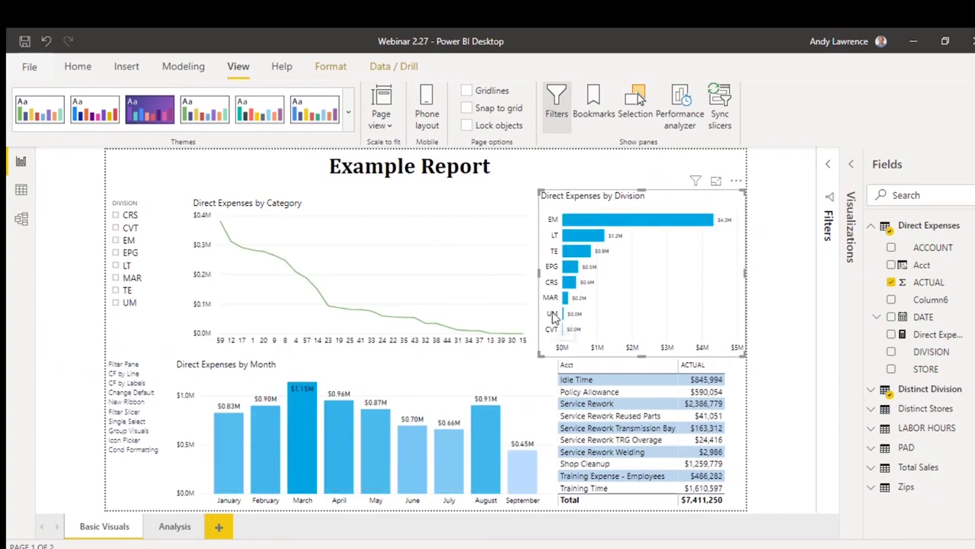
pyautogui.click(553, 315)
pyautogui.click(554, 316)
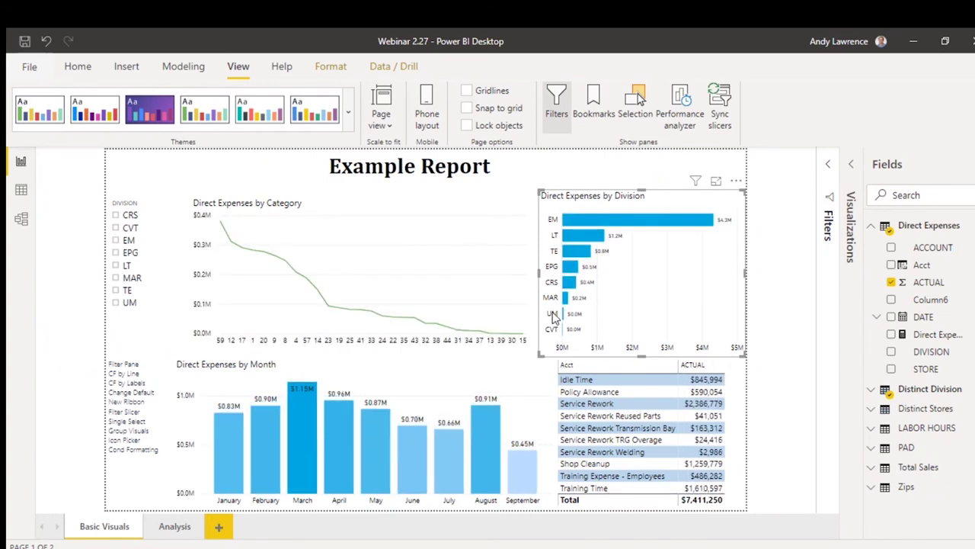
pyautogui.click(560, 169)
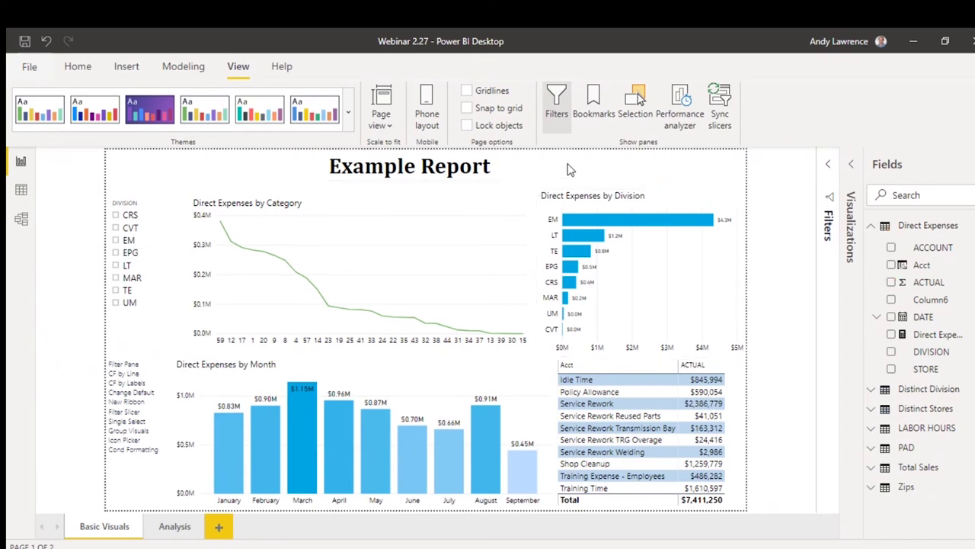
# Compare the effect of selecting category 23 in the line chart with selecting the CRS division bar, clearing each selection
pyautogui.click(332, 308)
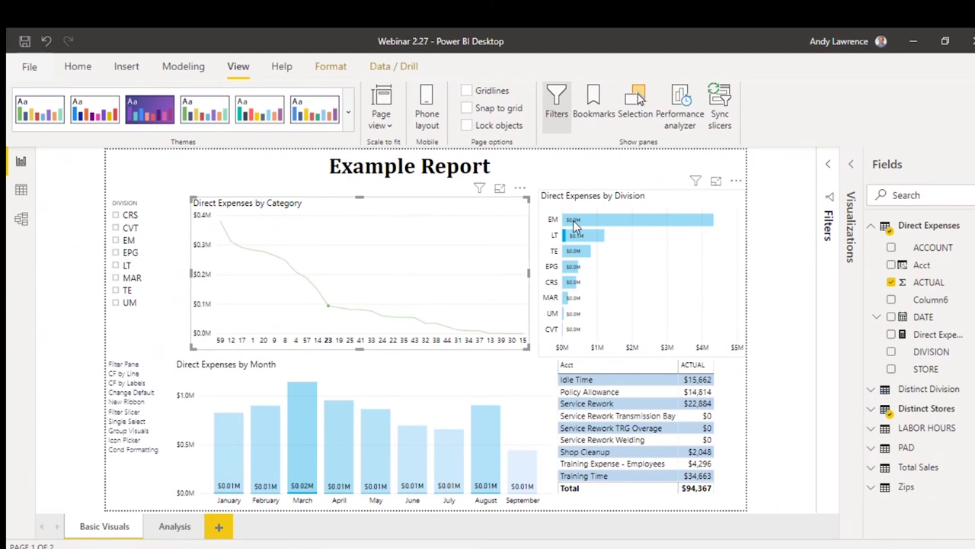
pyautogui.click(386, 266)
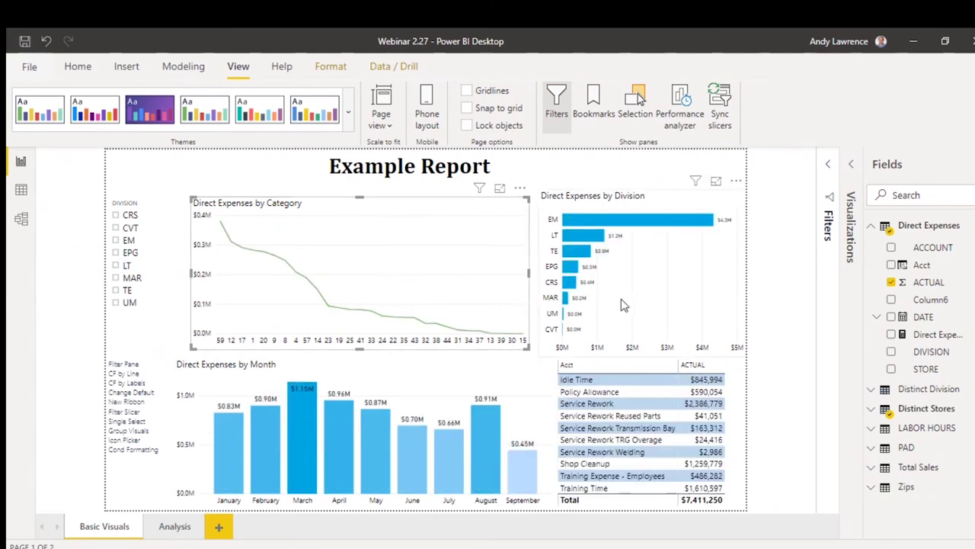
pyautogui.click(570, 283)
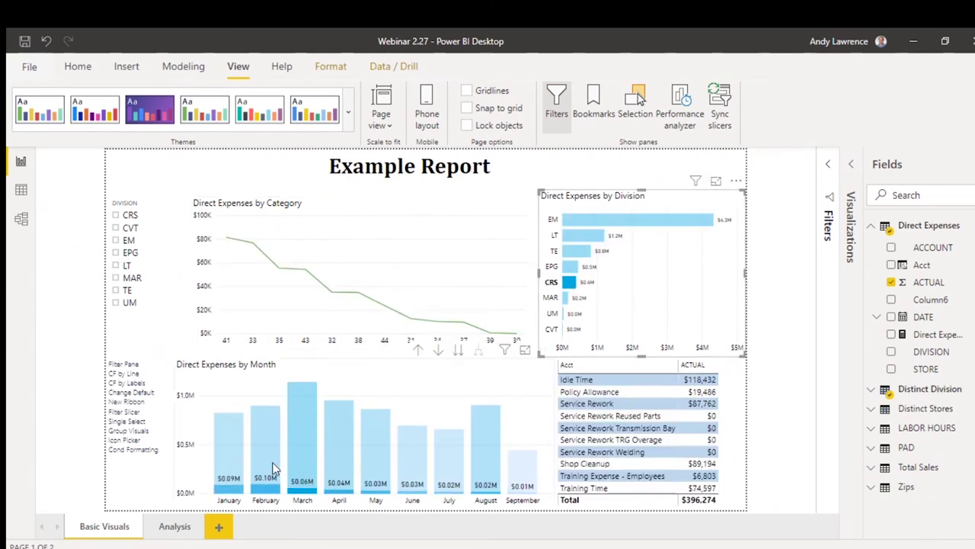
pyautogui.click(569, 285)
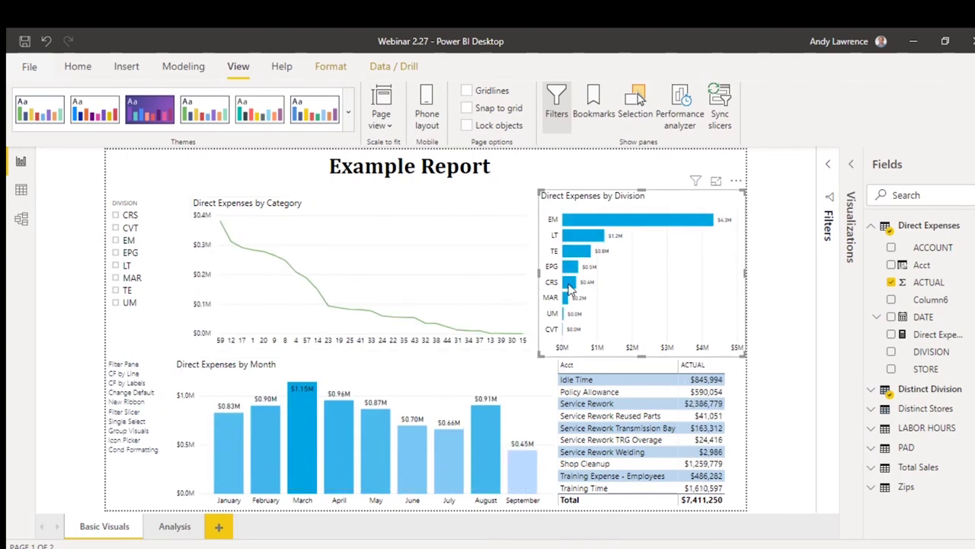
# Edit the interactions of the Direct Expenses by Division chart so it filters the Direct Expenses by Month chart
pyautogui.click(331, 67)
pyautogui.click(35, 105)
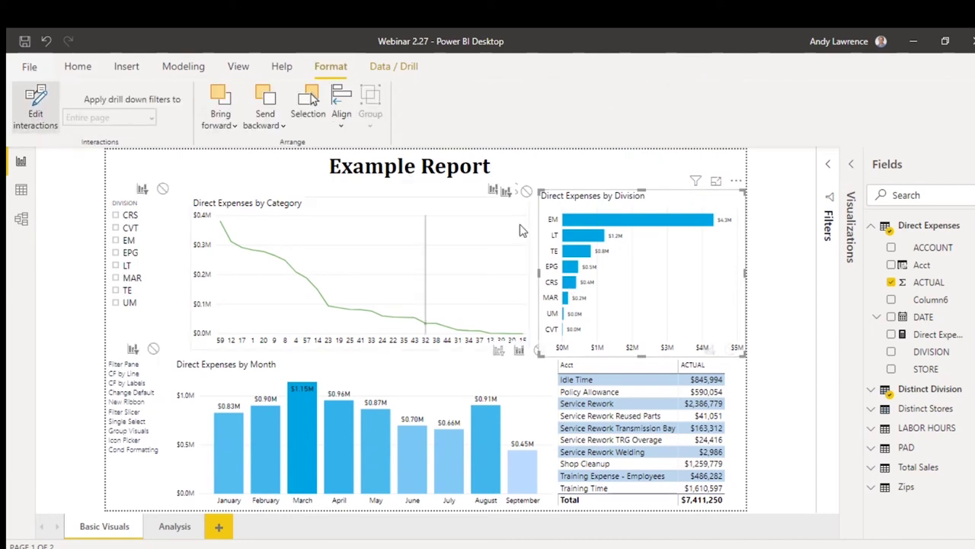
pyautogui.click(498, 351)
pyautogui.click(493, 189)
# Make the Direct Expenses by Category chart filter the Division and Month charts, and finish editing interactions
pyautogui.click(460, 217)
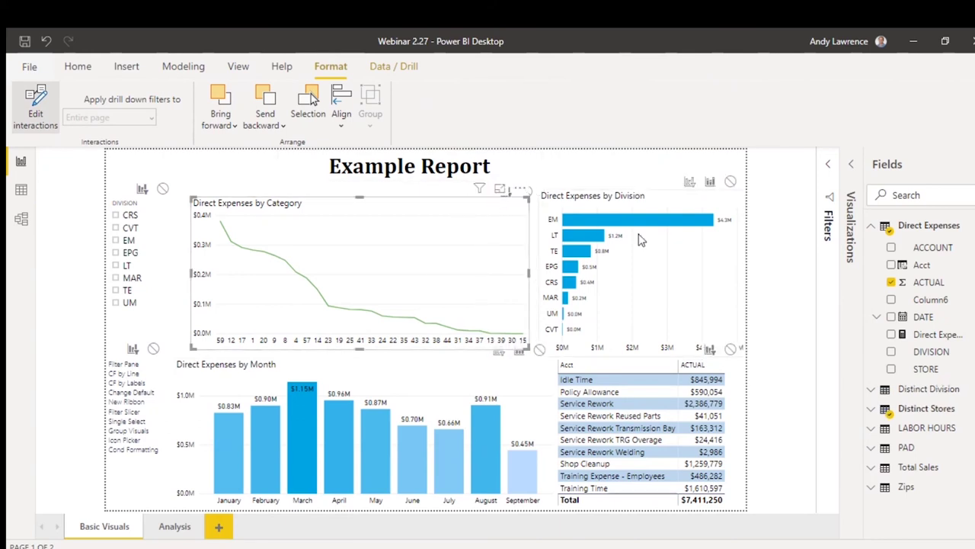
pyautogui.click(689, 183)
pyautogui.click(38, 93)
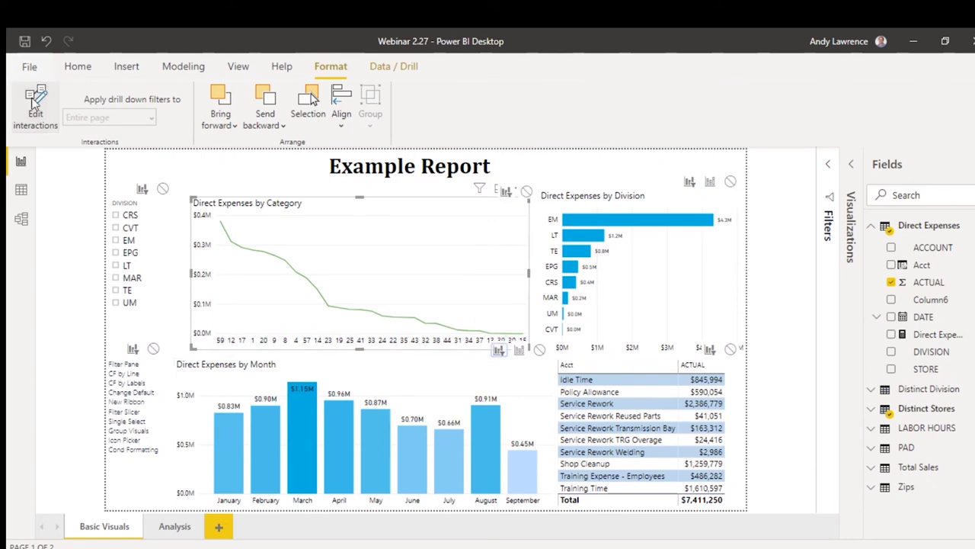
# Test the line chart's filtering with category 23, clear that selection, and deselect the chart
pyautogui.click(330, 308)
pyautogui.click(330, 310)
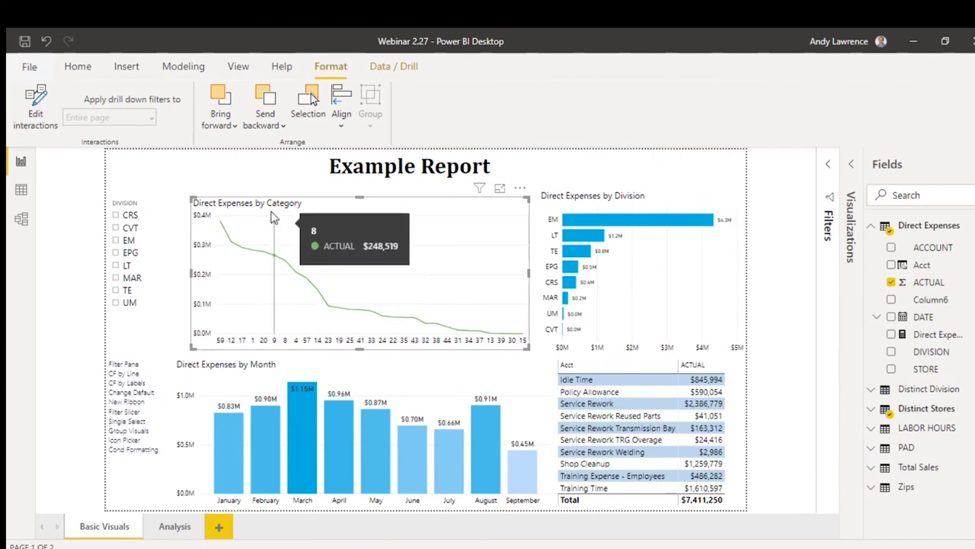
pyautogui.click(253, 179)
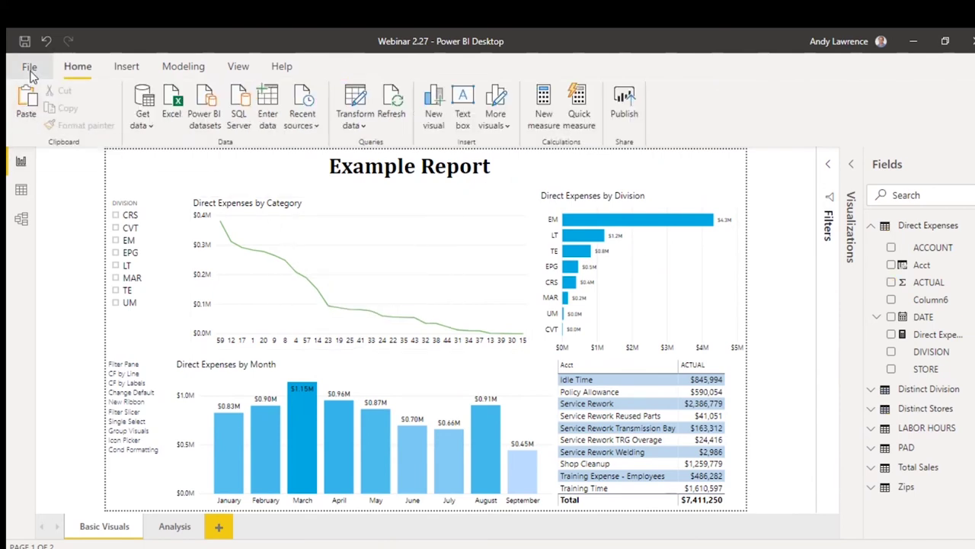
# In the current file's report settings, enable changing the default visual interaction from cross highlighting to cross filtering
pyautogui.click(31, 70)
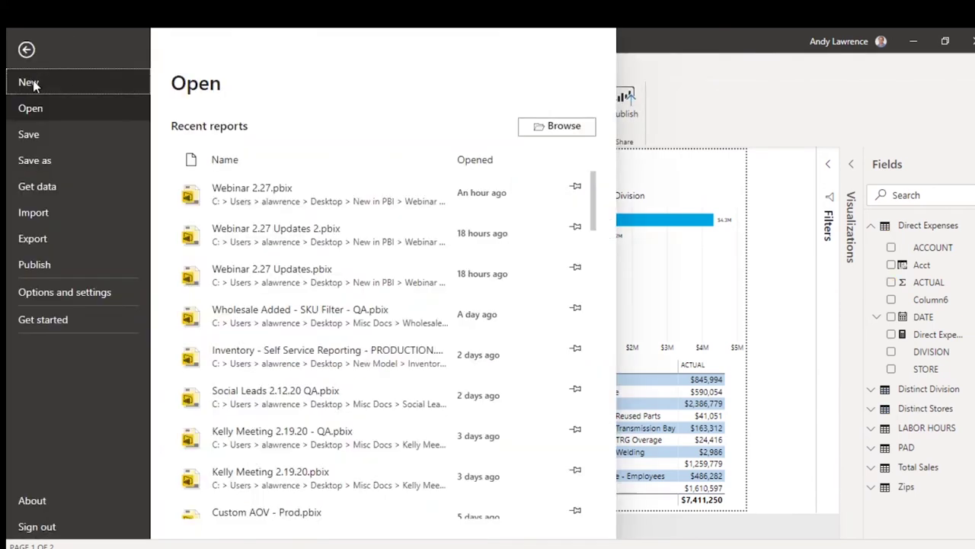
pyautogui.click(76, 298)
pyautogui.click(239, 128)
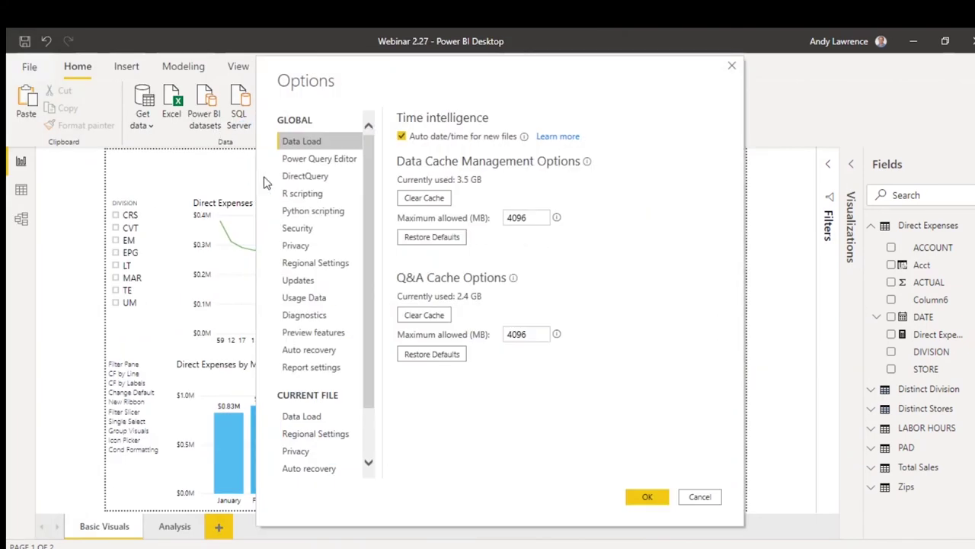
pyautogui.scroll(-2, 324, 402)
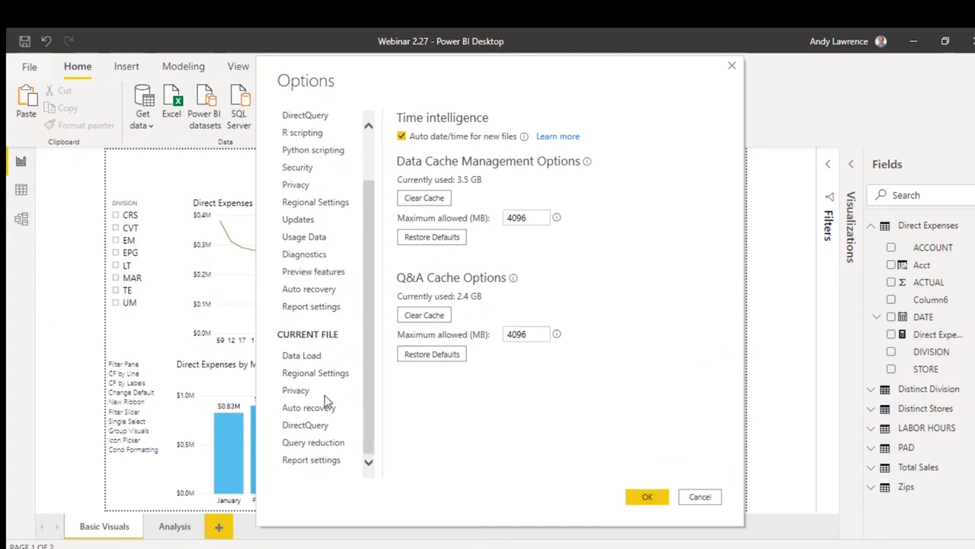
pyautogui.click(318, 461)
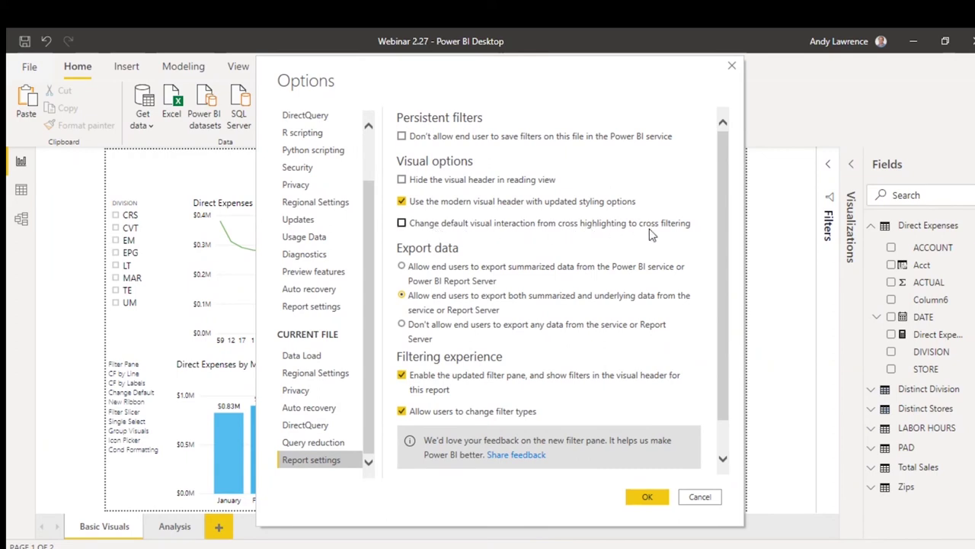
pyautogui.click(425, 226)
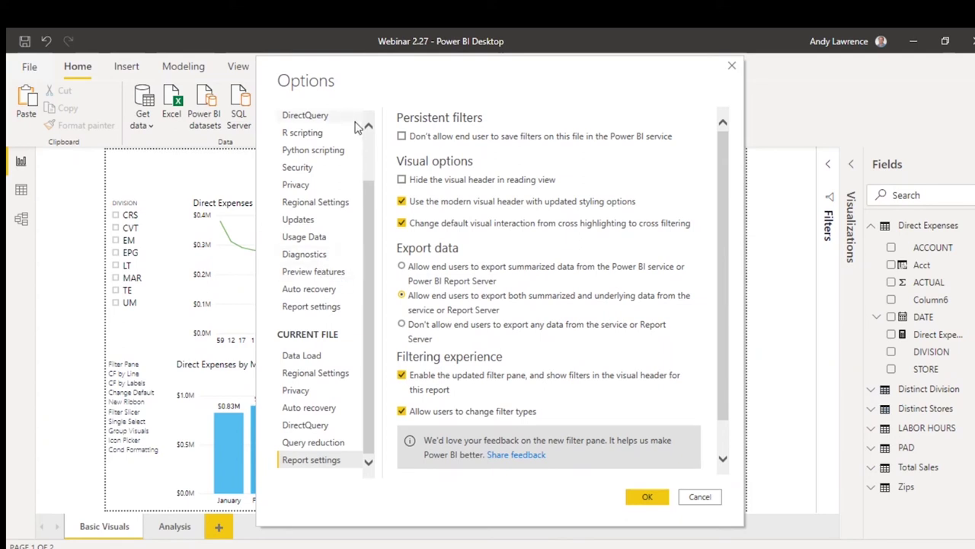
# View the list of global preview features and cancel the Options dialog
pyautogui.scroll(2, 297, 129)
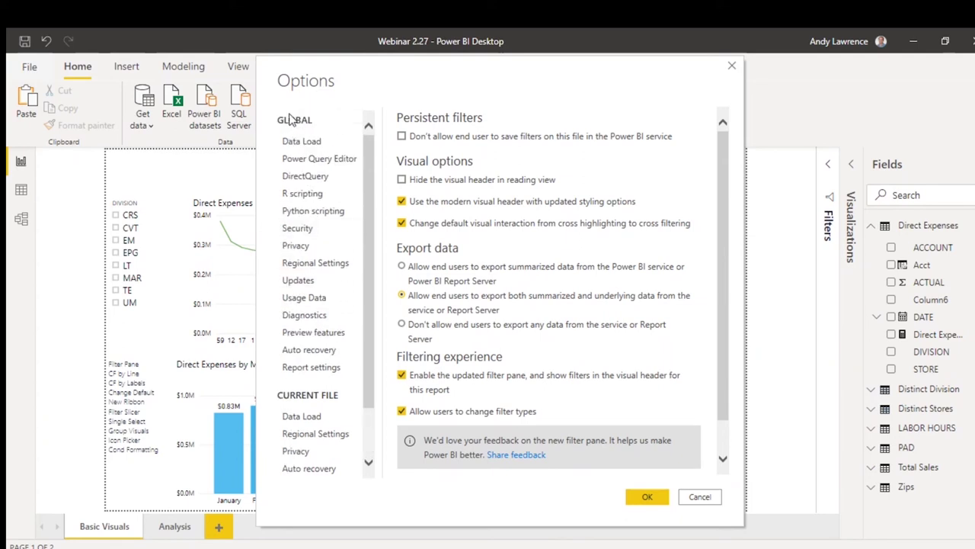
pyautogui.click(329, 336)
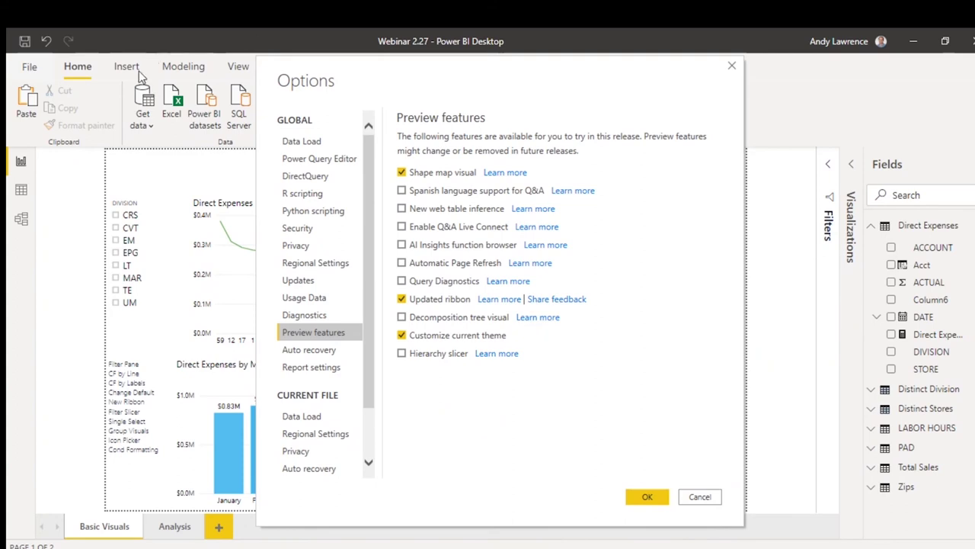
pyautogui.click(700, 496)
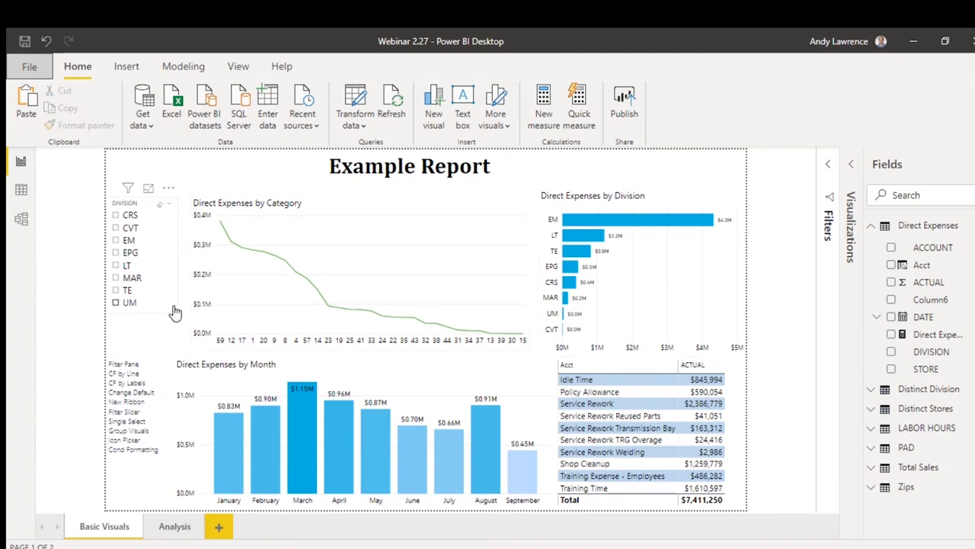
# Filter the report by the UM division in the DIVISION slicer, then clear the selection
pyautogui.click(115, 302)
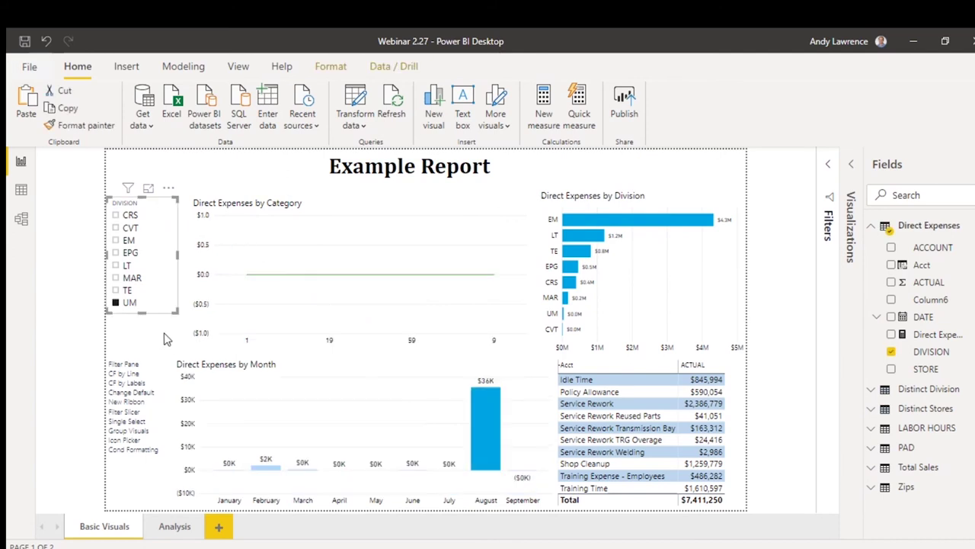
pyautogui.click(115, 303)
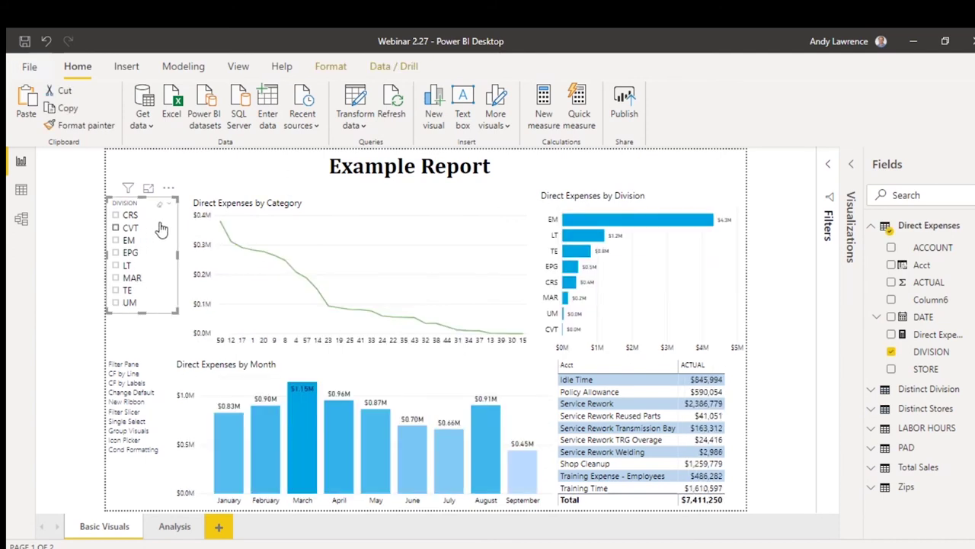
# Filter the DIVISION slicer with basic filtering so its list excludes the CVT and EM divisions
pyautogui.click(828, 165)
pyautogui.click(802, 219)
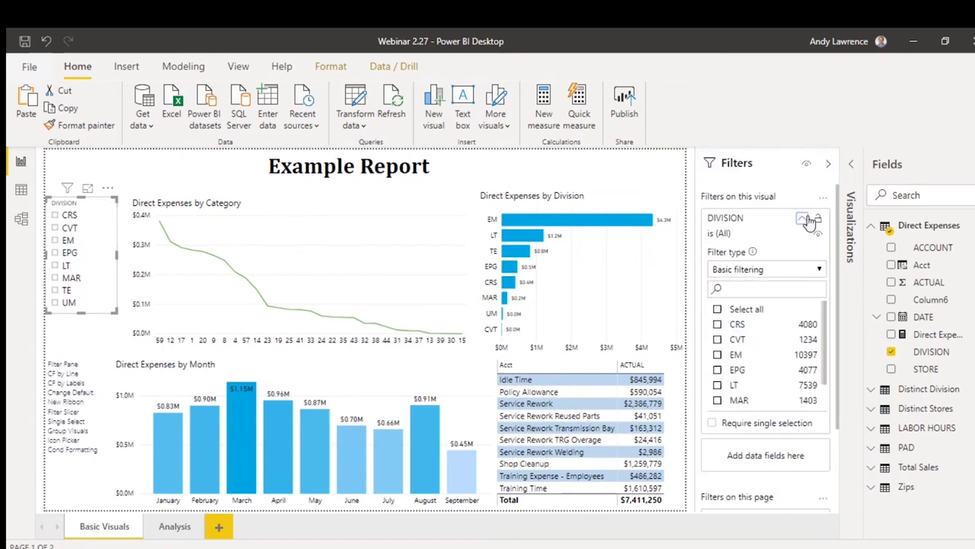
pyautogui.click(721, 309)
pyautogui.click(717, 339)
pyautogui.click(717, 354)
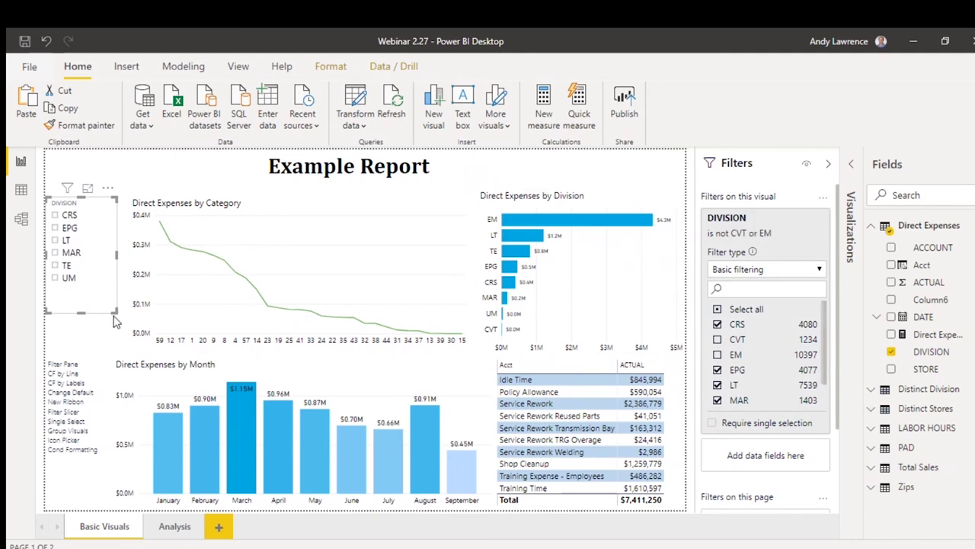
# Filter the report by the UM, TE and MAR divisions together in the slicer, and clear the selection
pyautogui.click(55, 278)
pyautogui.keyDown('ctrl'); pyautogui.click(55, 265); pyautogui.keyUp('ctrl')
pyautogui.keyDown('ctrl'); pyautogui.click(55, 252); pyautogui.keyUp('ctrl')
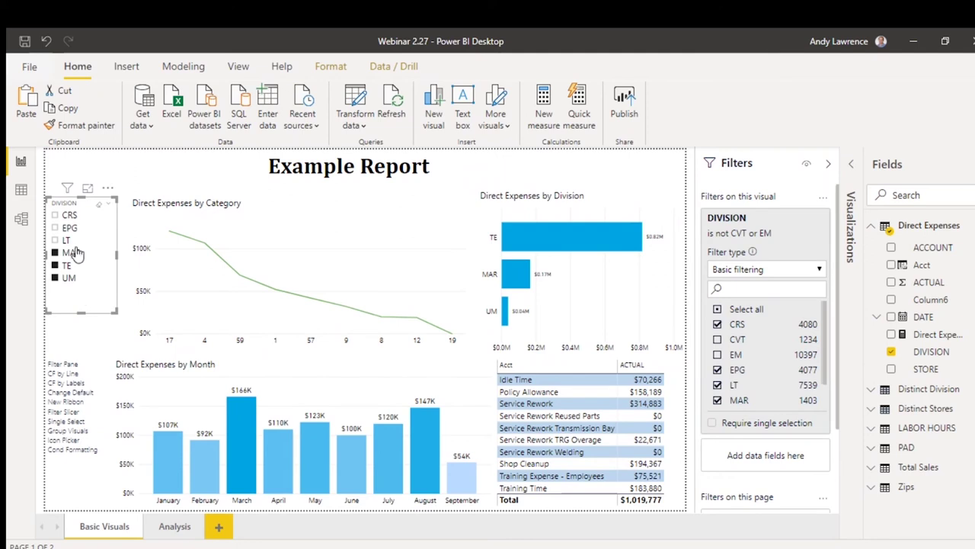
pyautogui.click(99, 209)
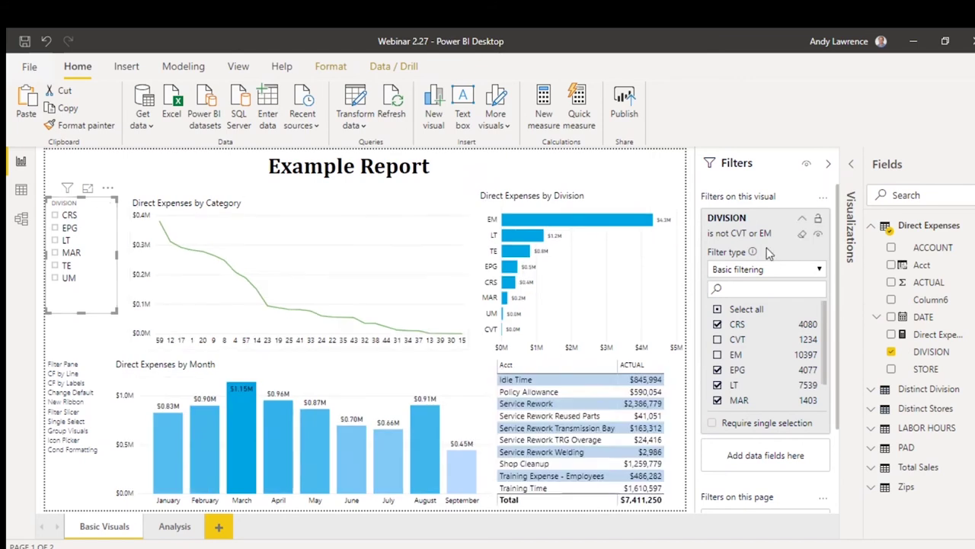
# Turn on Single select in the DIVISION slicer's selection controls
pyautogui.click(828, 163)
pyautogui.click(847, 167)
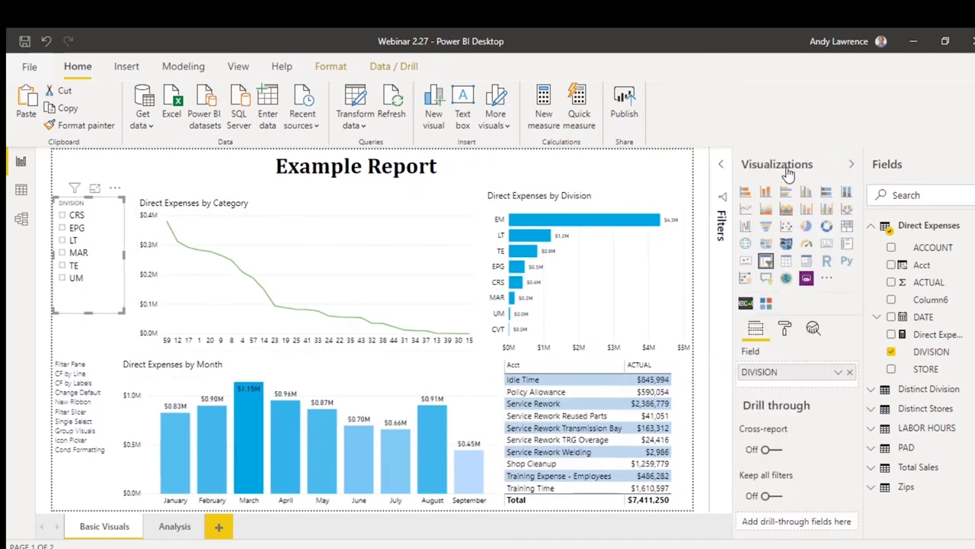
pyautogui.click(785, 326)
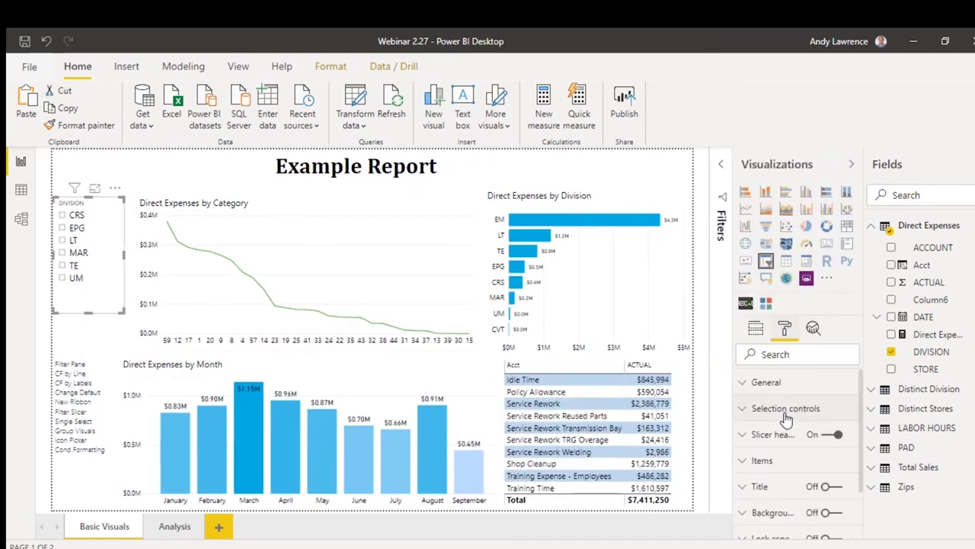
pyautogui.click(742, 411)
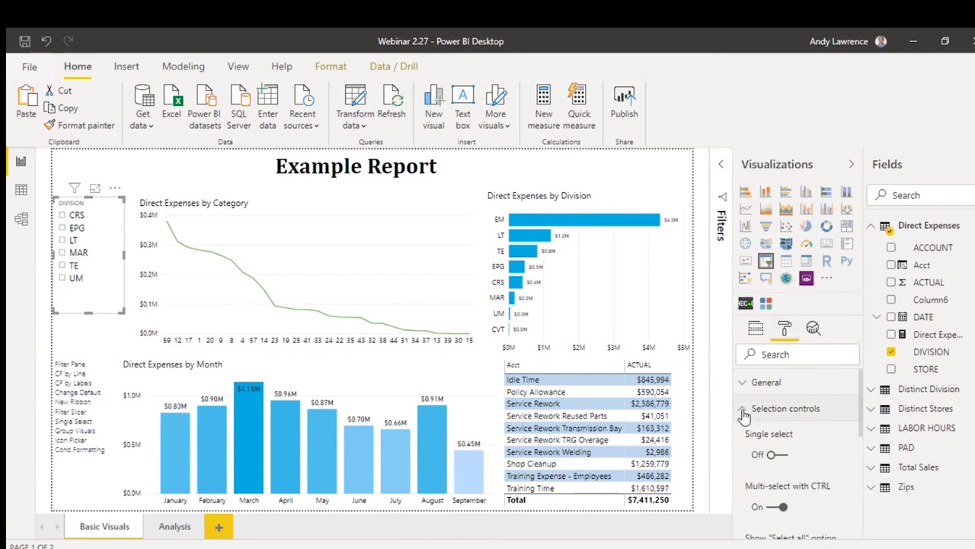
pyautogui.click(773, 457)
# Test single selection in the DIVISION slicer by choosing EPG, LT, MAR and LT again
pyautogui.click(63, 229)
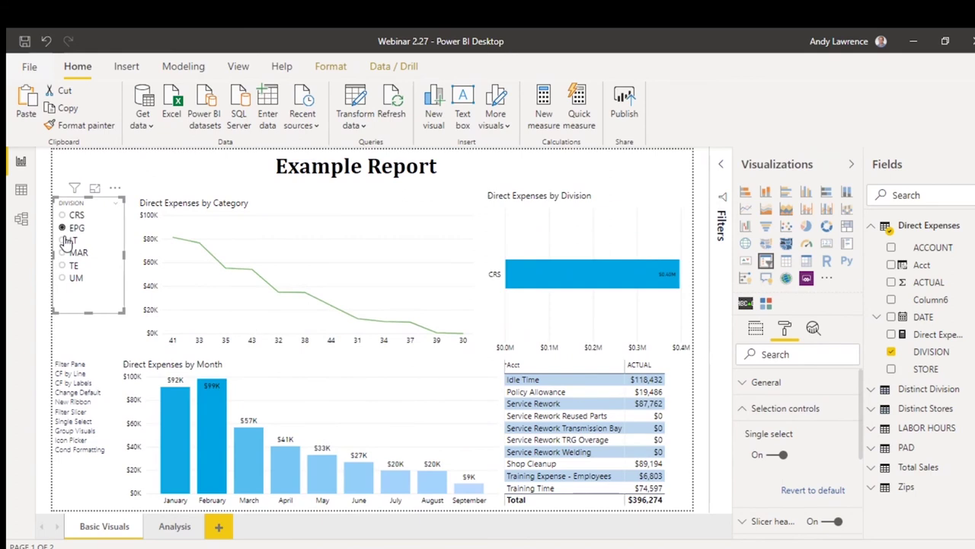
pyautogui.click(64, 240)
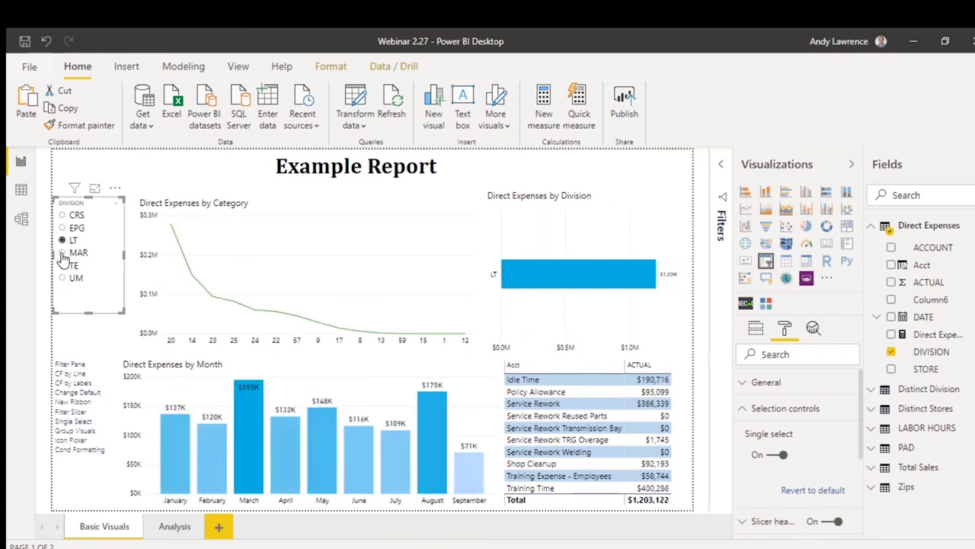
pyautogui.click(79, 252)
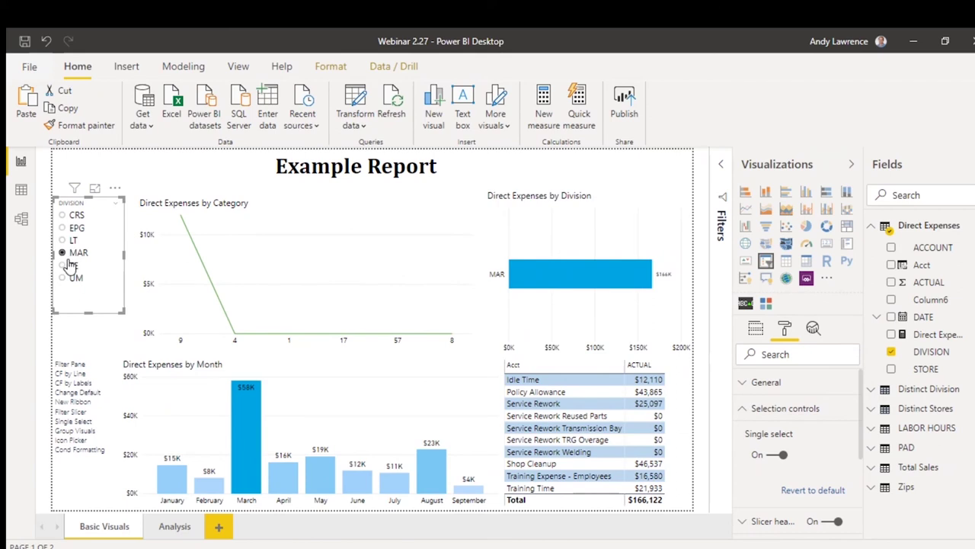
pyautogui.click(64, 240)
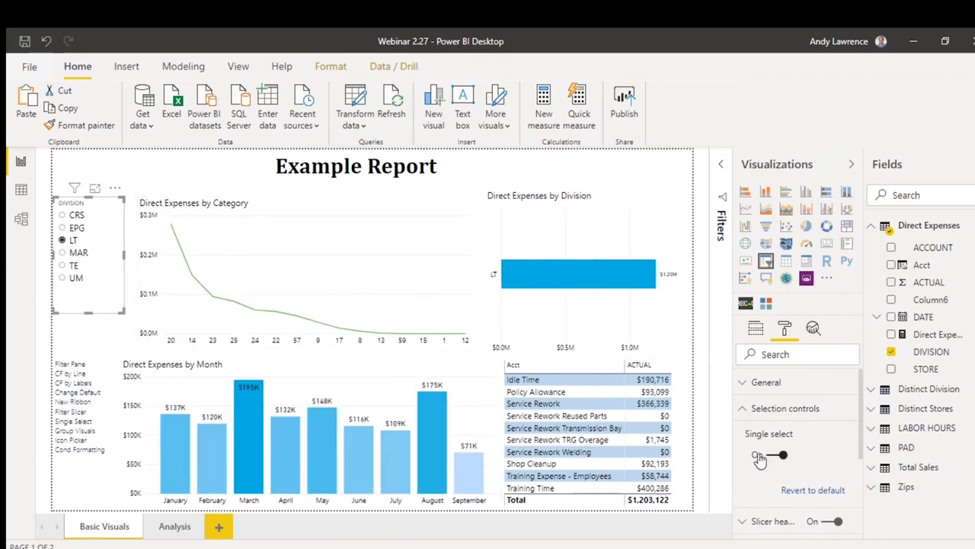
# Turn off the DIVISION slicer's Single select option and clear its division selection
pyautogui.click(782, 456)
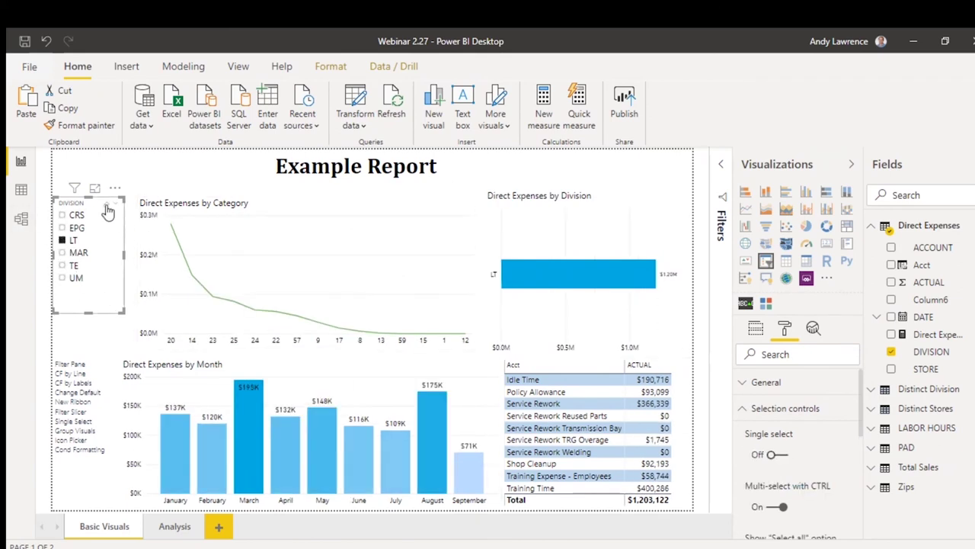
pyautogui.click(142, 170)
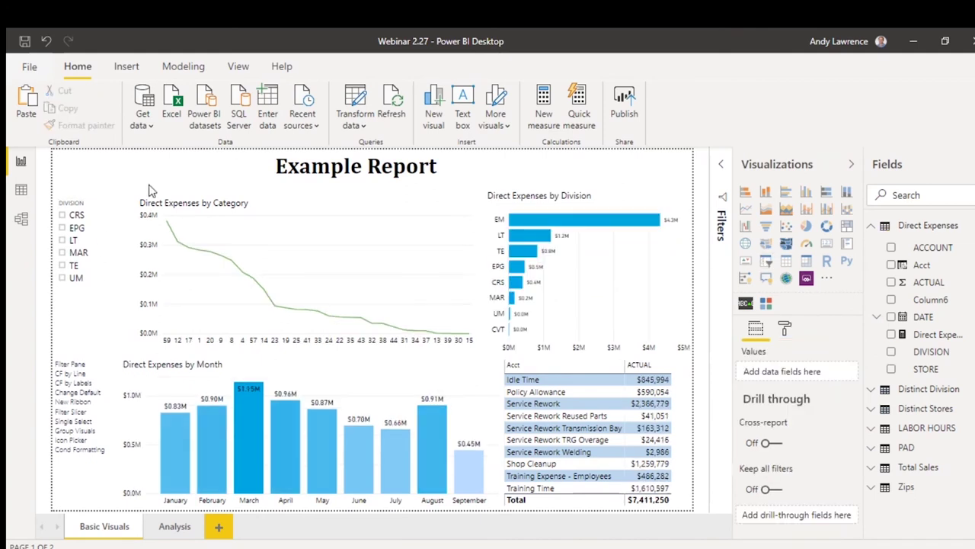
# Group the Direct Expenses charts by Category, Division and Month, and try moving them as one object
pyautogui.click(387, 206)
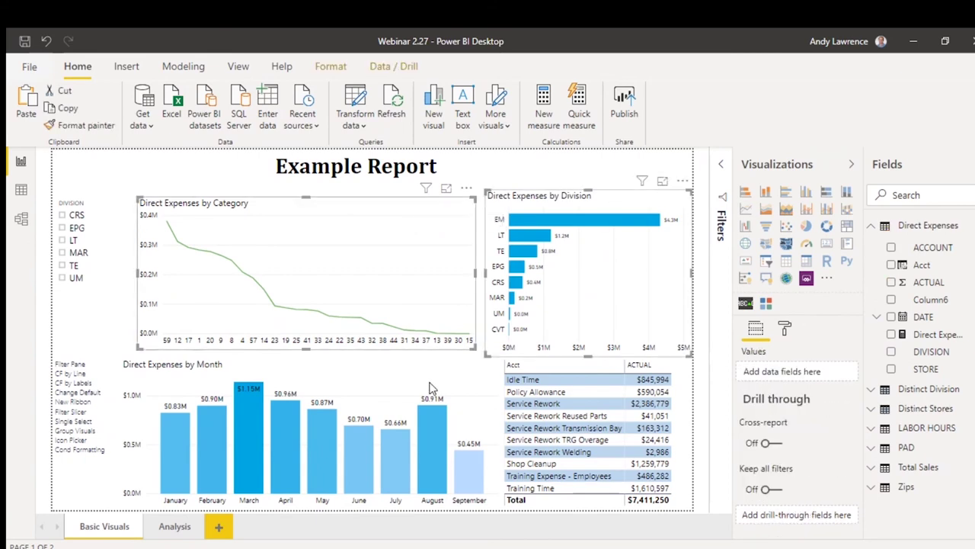
pyautogui.rightClick(455, 215)
pyautogui.moveTo(534, 235)
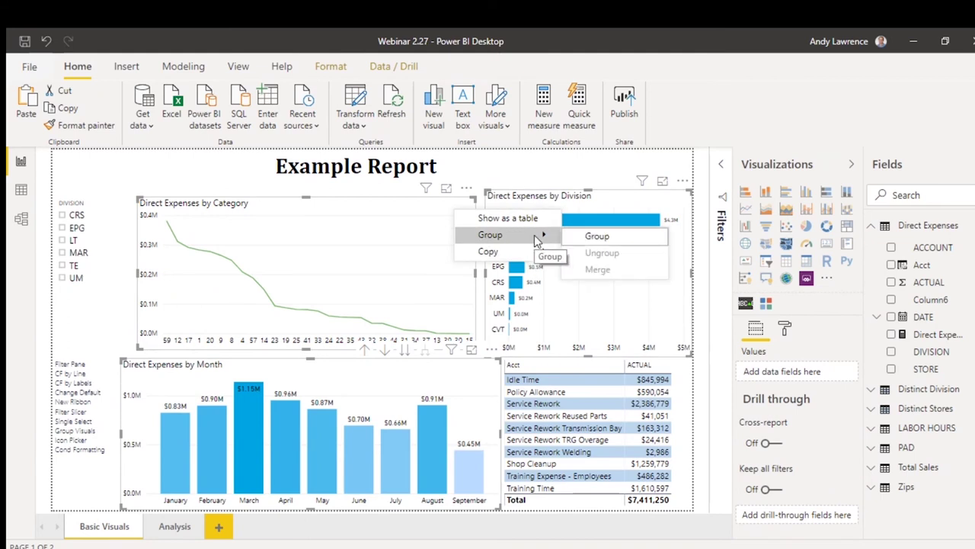
pyautogui.click(595, 236)
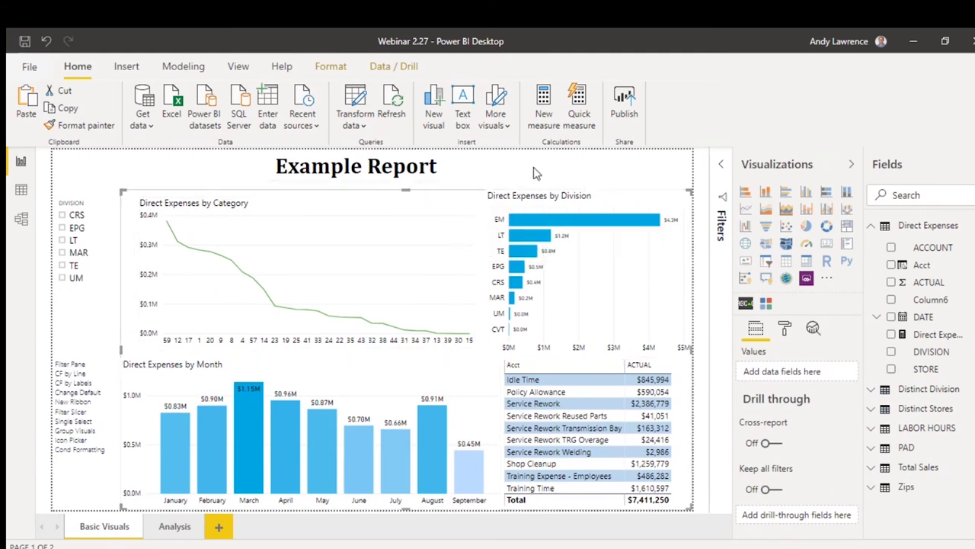
pyautogui.moveTo(424, 195)
pyautogui.mouseDown()
pyautogui.moveTo(374, 188)
pyautogui.moveTo(424, 196)
pyautogui.mouseUp()
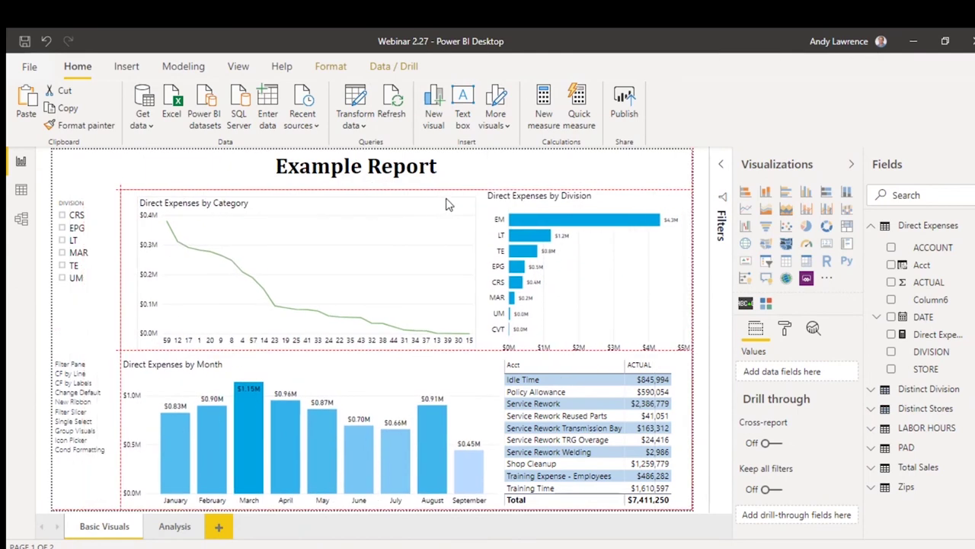
# Ungroup the three Direct Expenses charts and deselect them
pyautogui.click(393, 205)
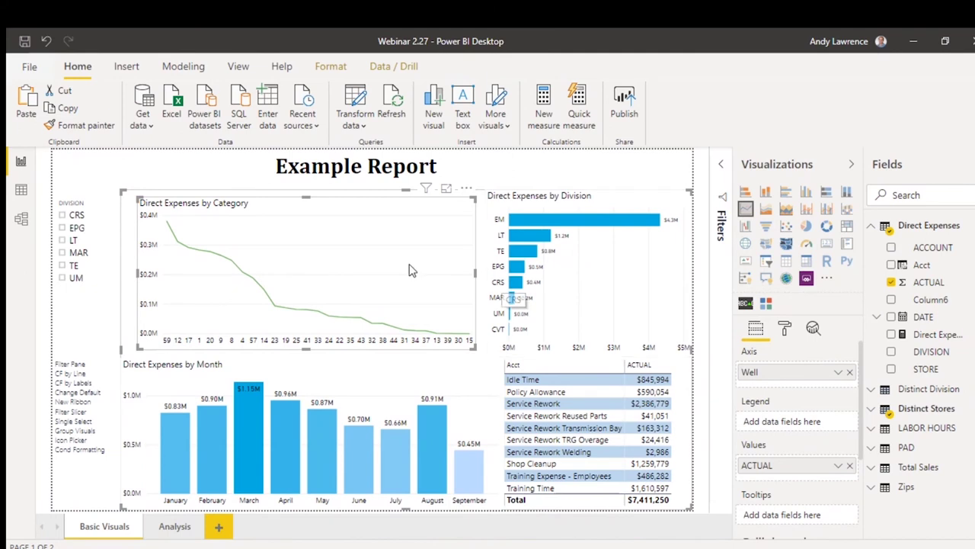
pyautogui.rightClick(457, 215)
pyautogui.moveTo(503, 232)
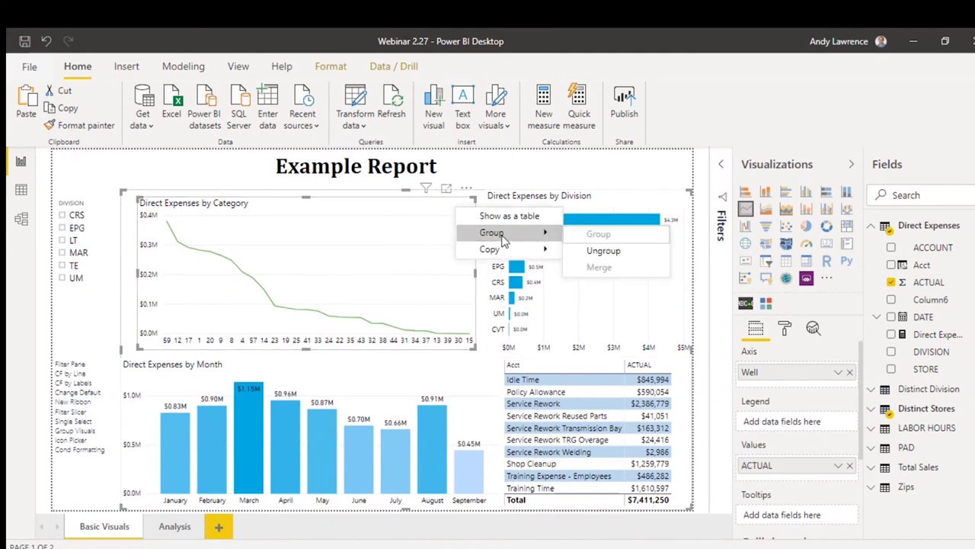
pyautogui.click(598, 251)
pyautogui.click(581, 169)
# Add icon conditional formatting to the account table's ACTUAL values, using the circled red cross, yellow exclamation mark and green check style
pyautogui.moveTo(685, 27)
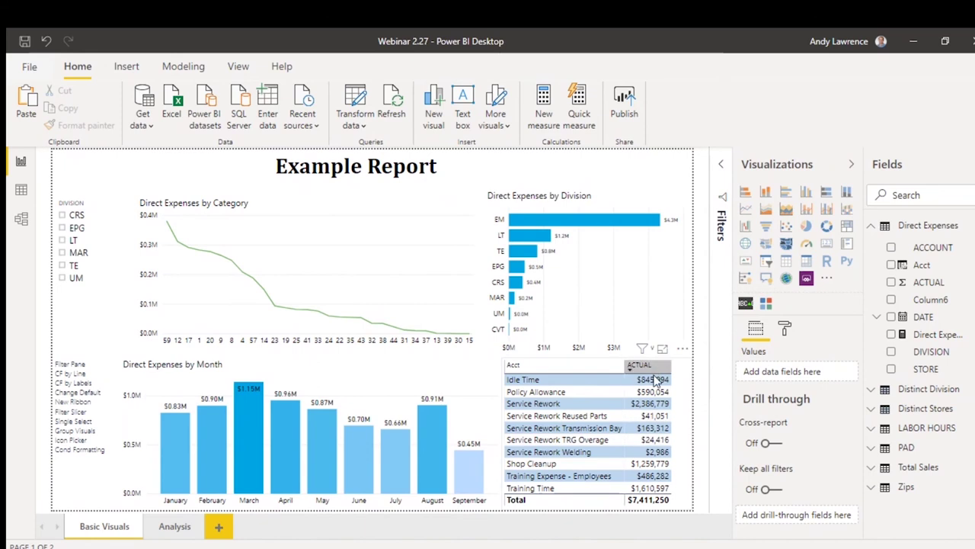
pyautogui.click(686, 387)
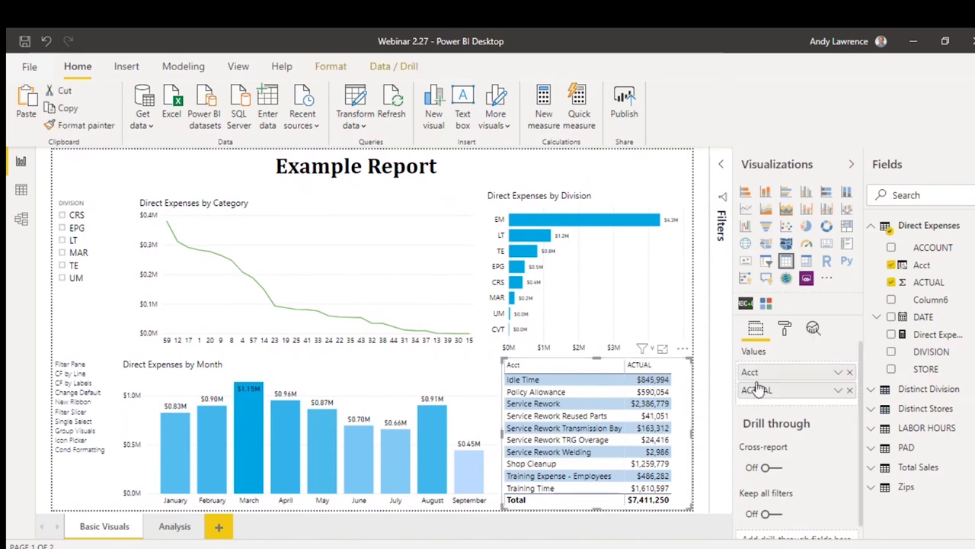
pyautogui.click(838, 391)
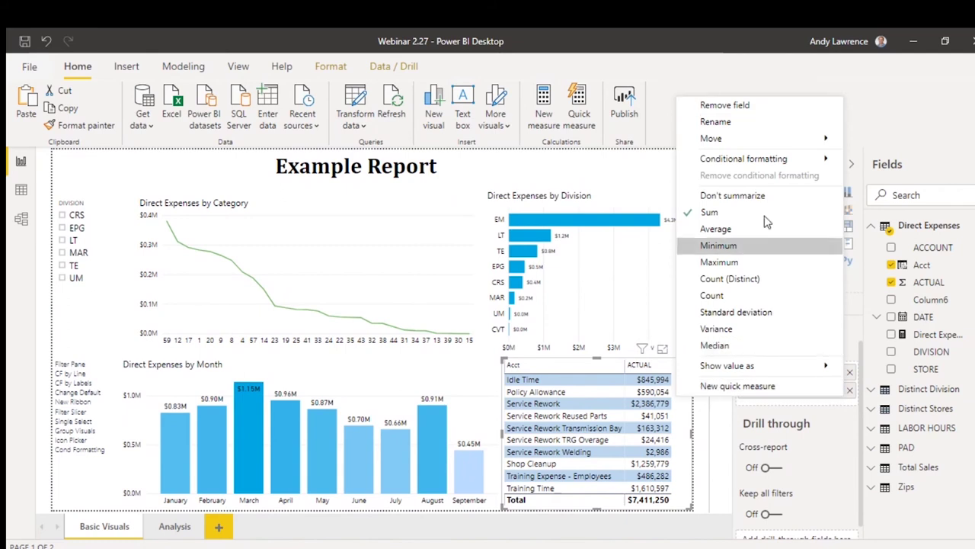
pyautogui.moveTo(756, 158)
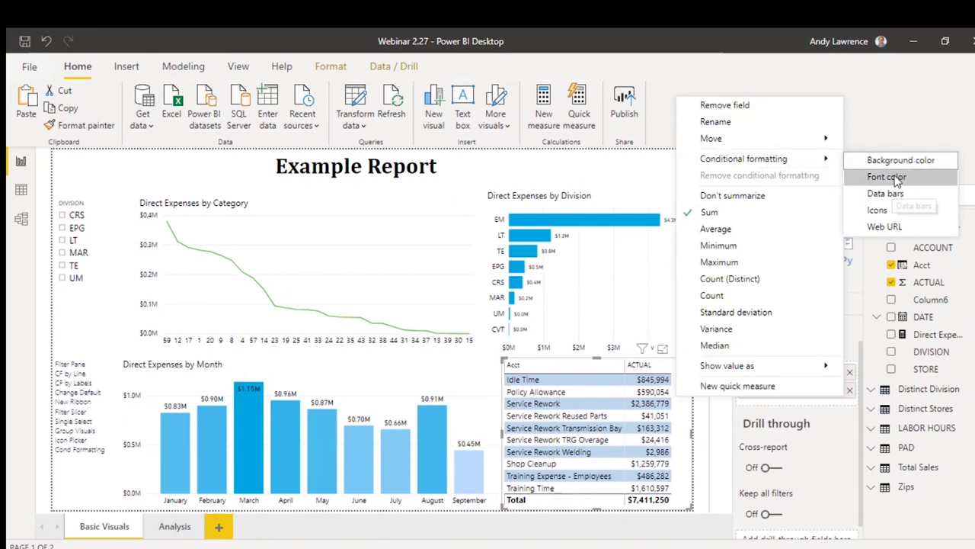
pyautogui.click(890, 212)
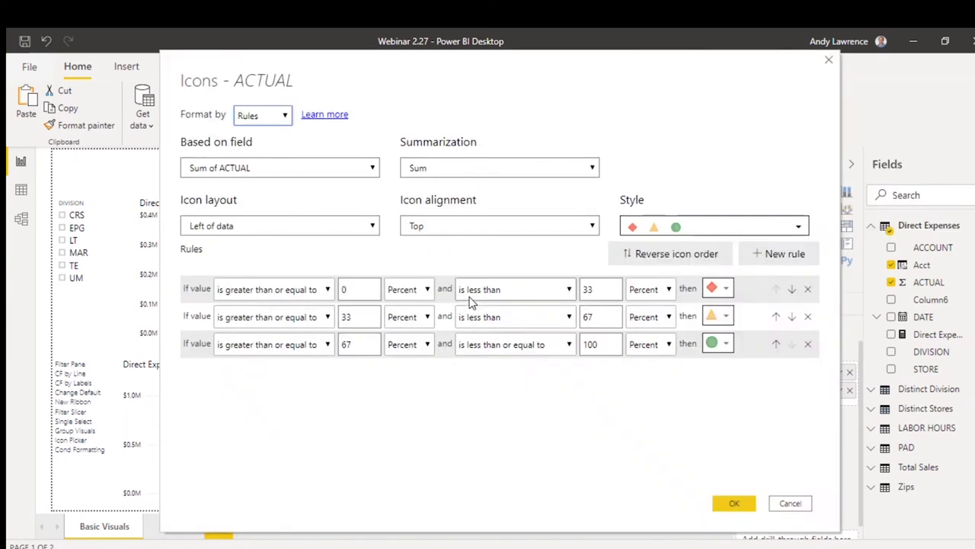
pyautogui.click(800, 227)
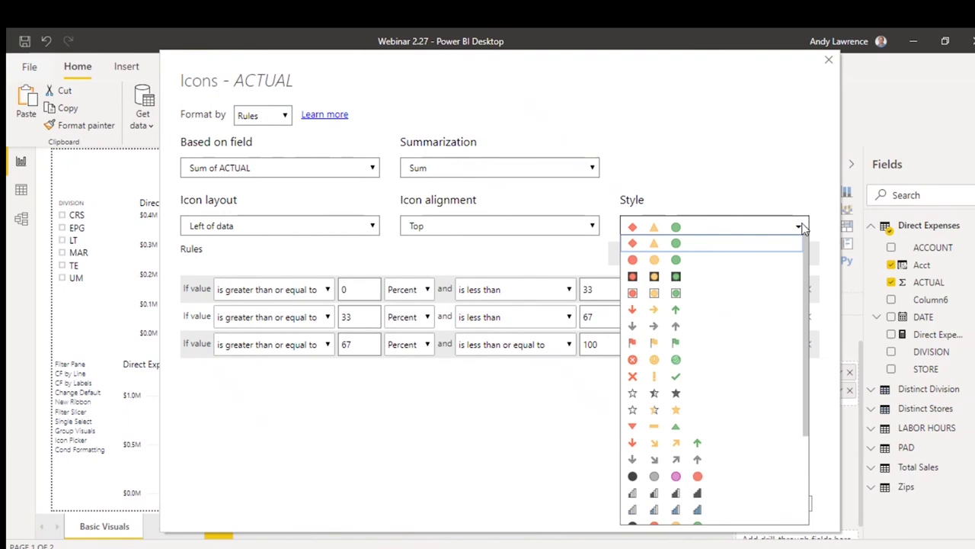
pyautogui.click(680, 363)
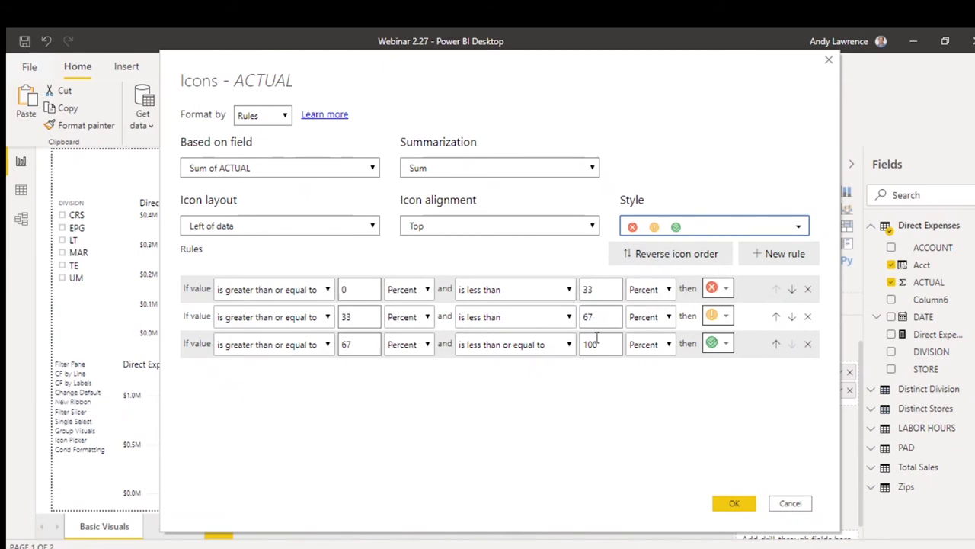
pyautogui.click(734, 503)
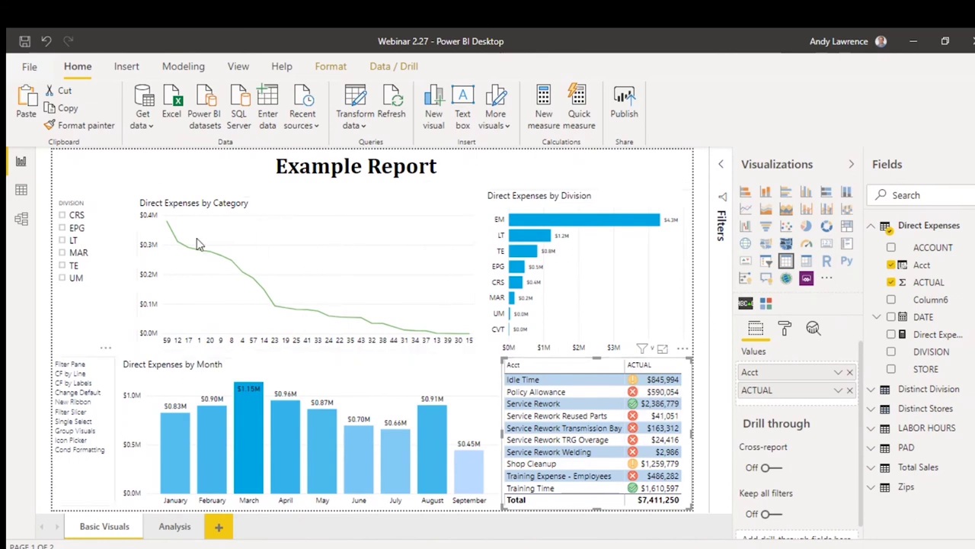
# Examine the Direct Expenses by Category line chart's background formatting settings, including the conditional formatting option for its color
pyautogui.click(408, 208)
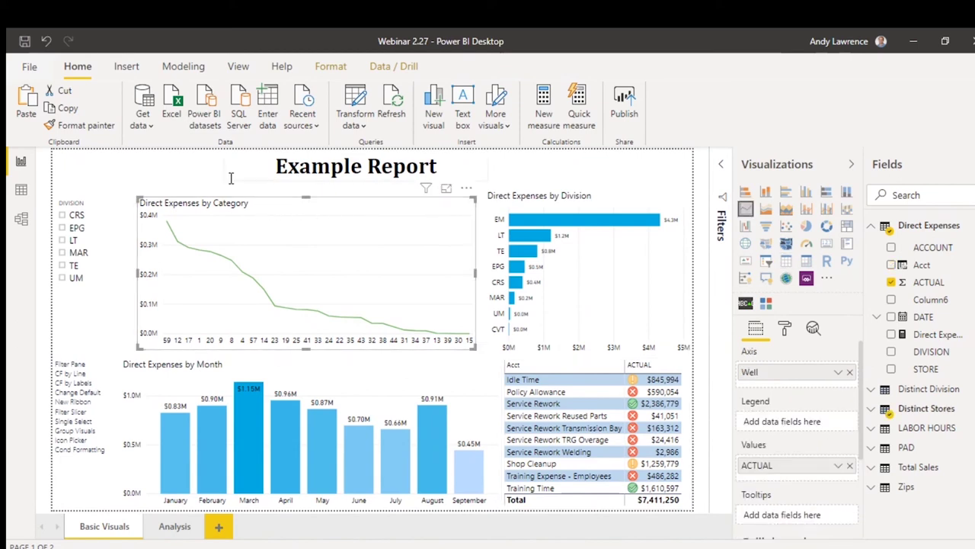
pyautogui.moveTo(219, 236)
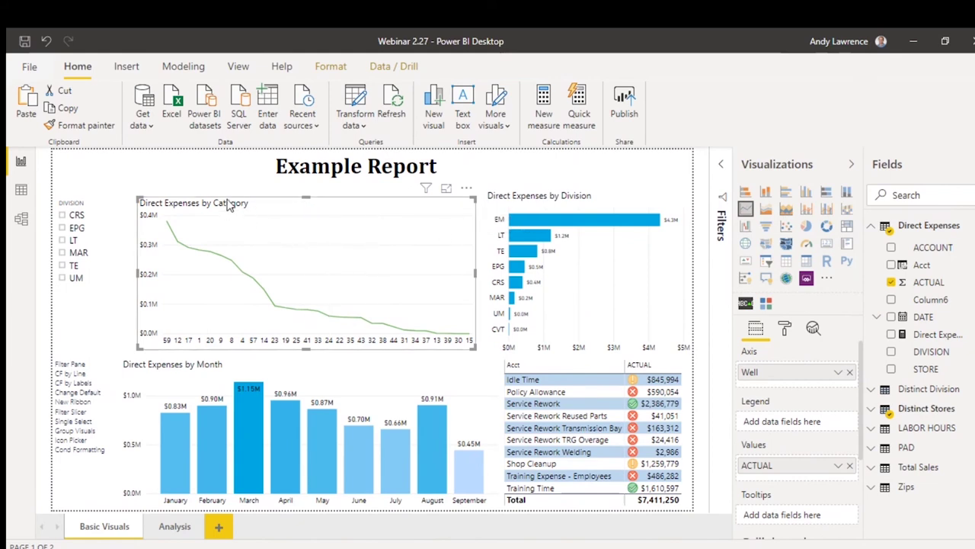
pyautogui.click(785, 328)
pyautogui.scroll(-2, 787, 418)
pyautogui.scroll(-2, 785, 419)
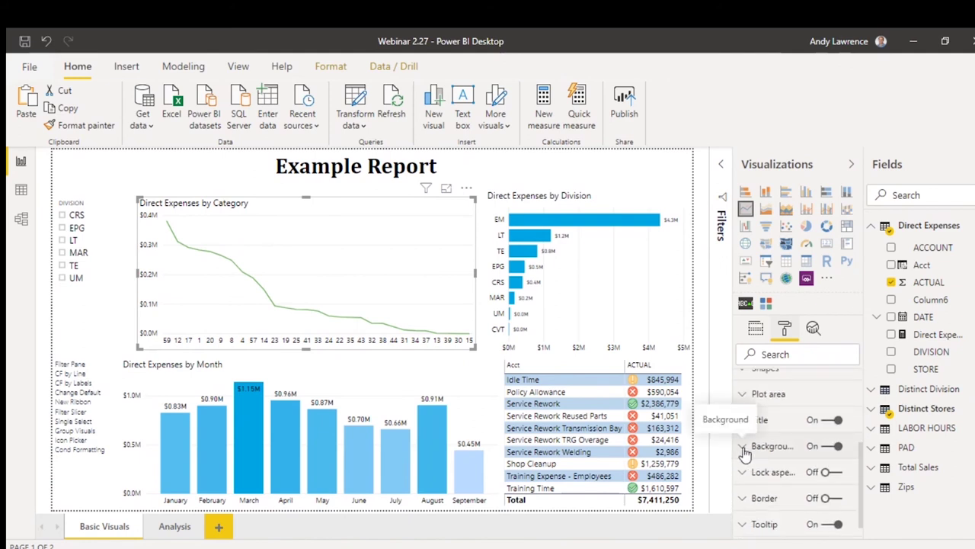
pyautogui.click(745, 452)
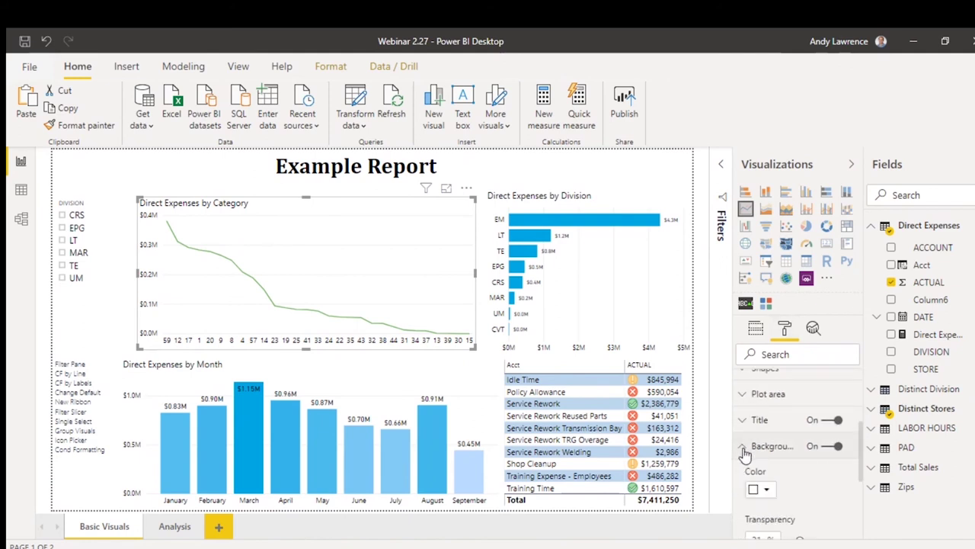
pyautogui.scroll(-2, 754, 426)
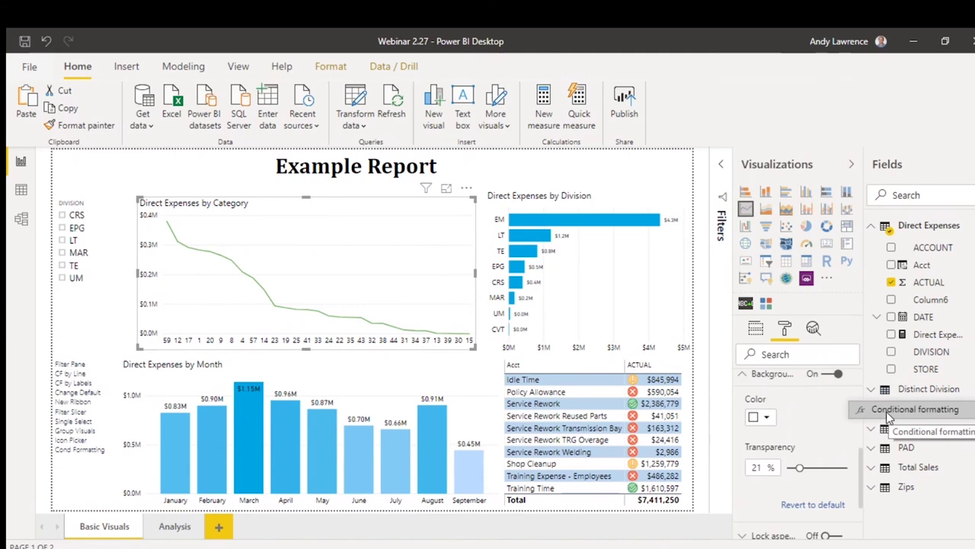
# Examine the line chart's title formatting settings, including the conditional formatting option for the title background color
pyautogui.click(743, 374)
pyautogui.click(742, 399)
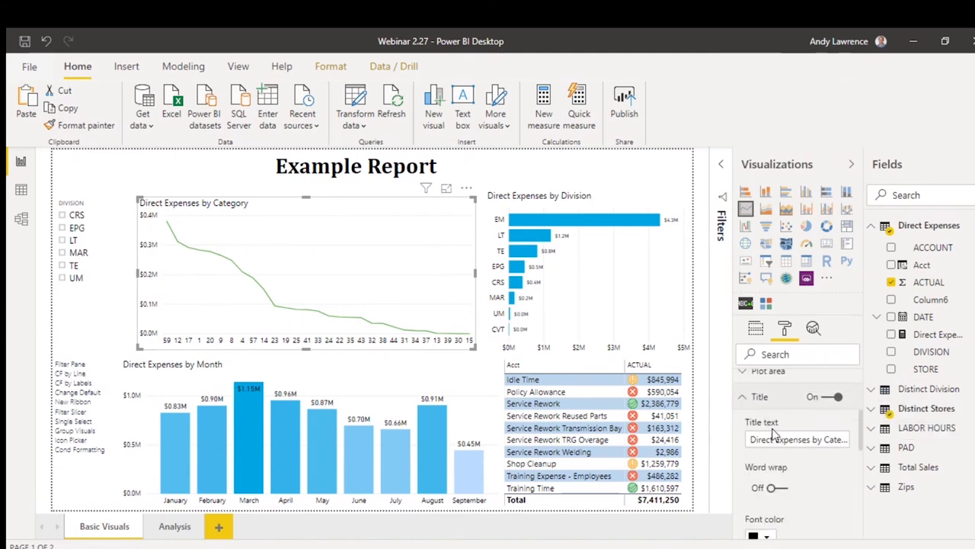
pyautogui.scroll(-1, 823, 482)
pyautogui.scroll(-2, 800, 457)
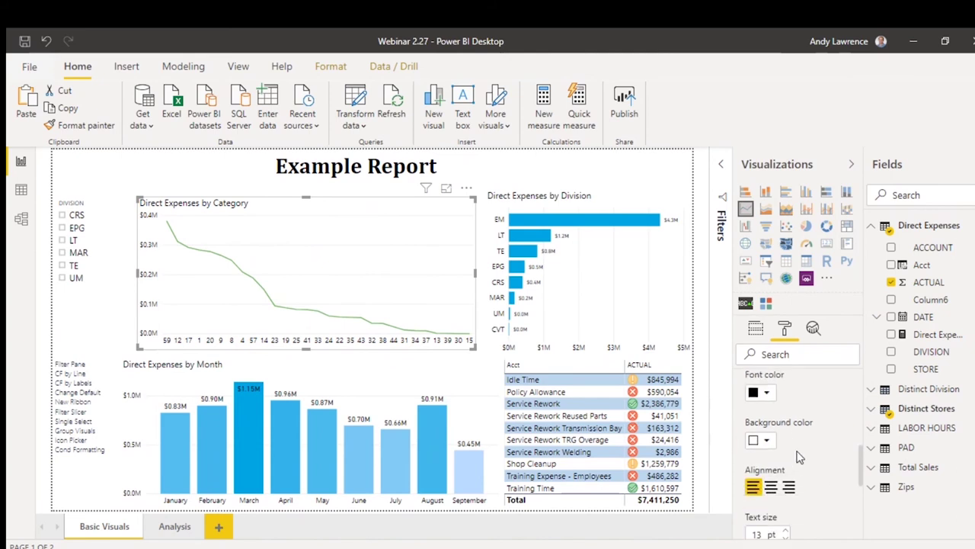
pyautogui.rightClick(847, 424)
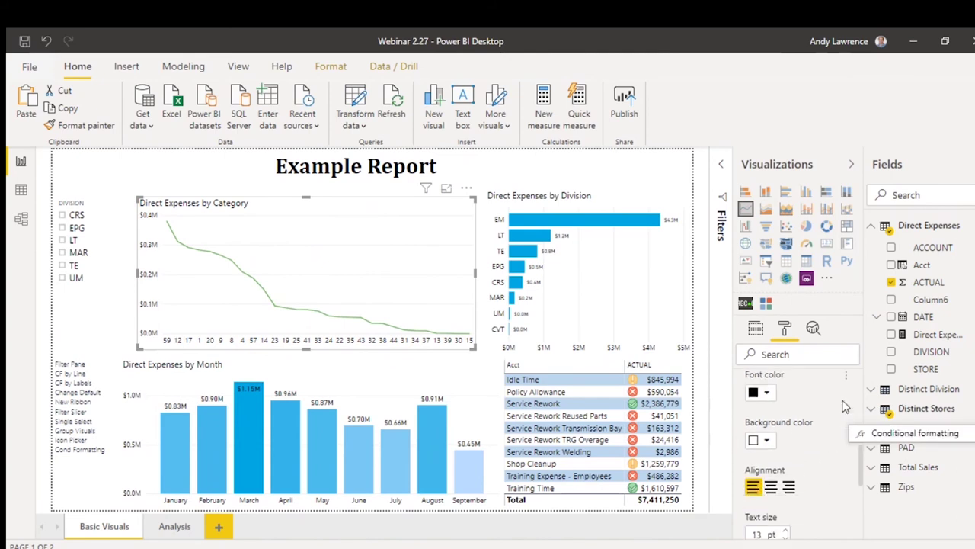
# Turn on the Direct Expenses by Category line chart's border, color it light green, and check the conditional formatting option for its color
pyautogui.scroll(5, 762, 480)
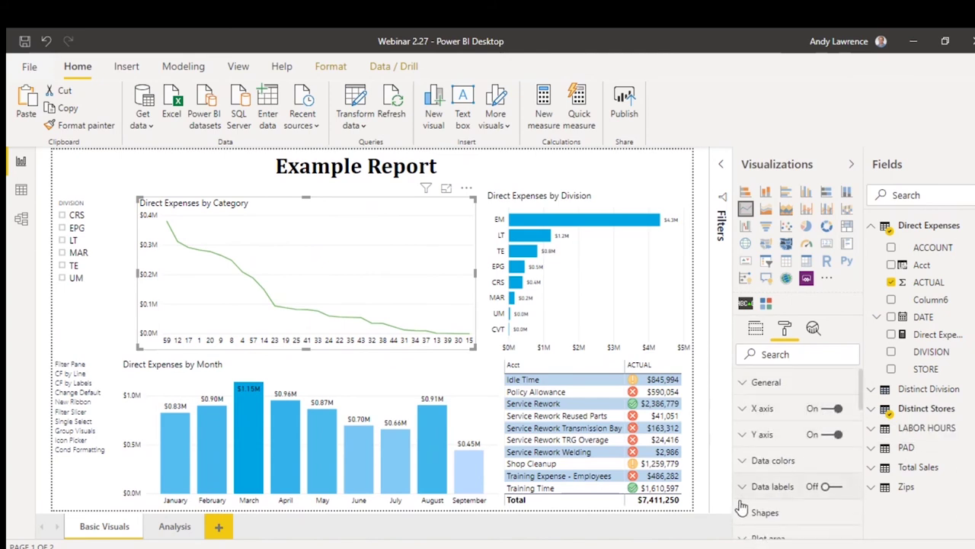
pyautogui.scroll(-6, 744, 499)
pyautogui.scroll(3, 743, 457)
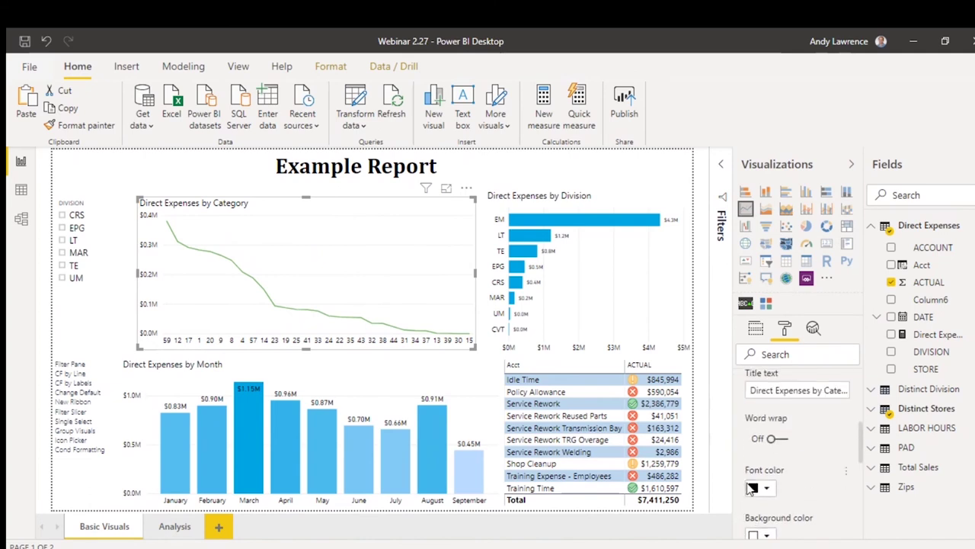
pyautogui.click(742, 424)
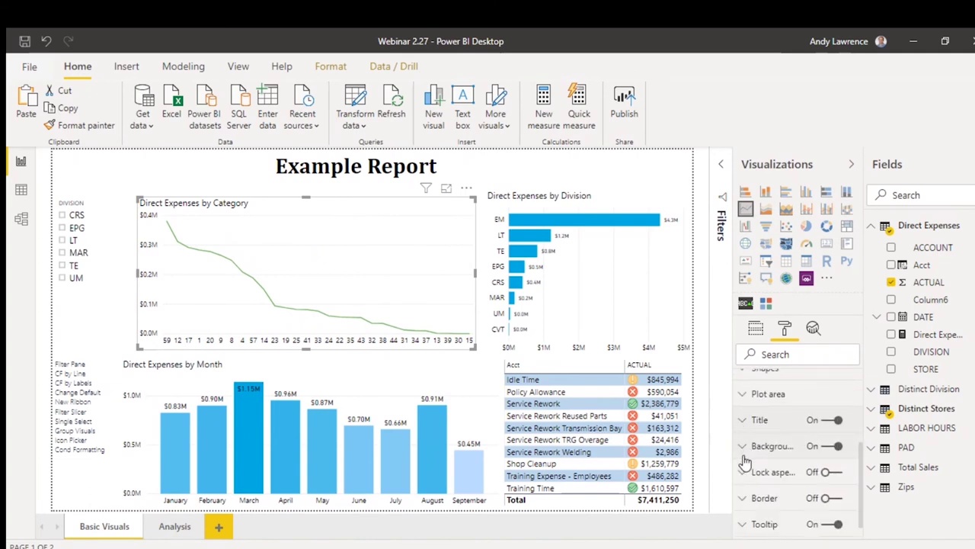
pyautogui.scroll(-1, 746, 467)
pyautogui.click(831, 475)
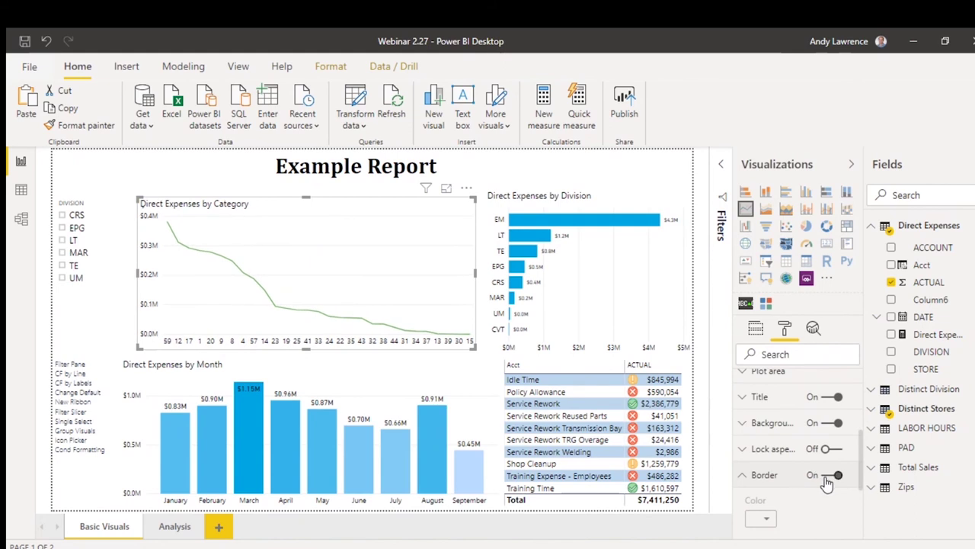
pyautogui.click(773, 474)
pyautogui.click(765, 447)
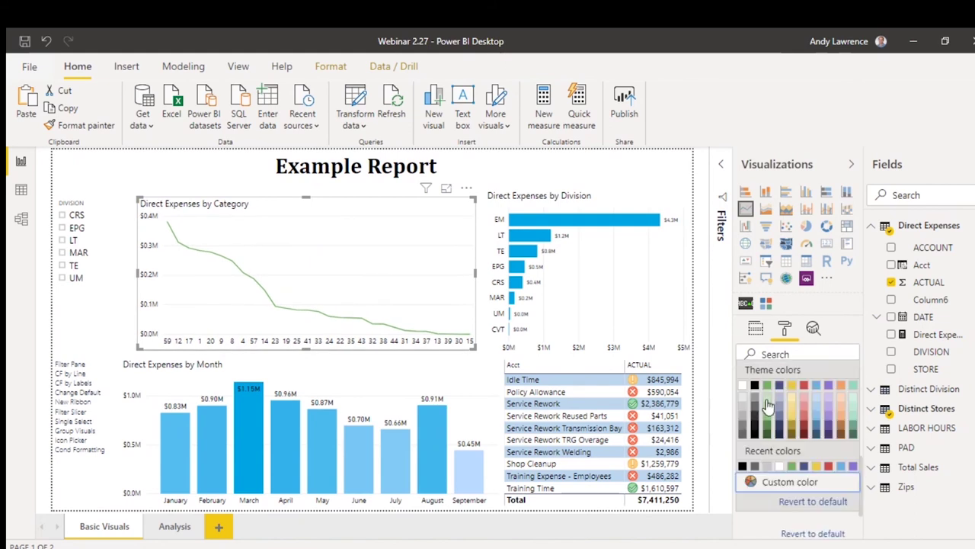
pyautogui.click(769, 465)
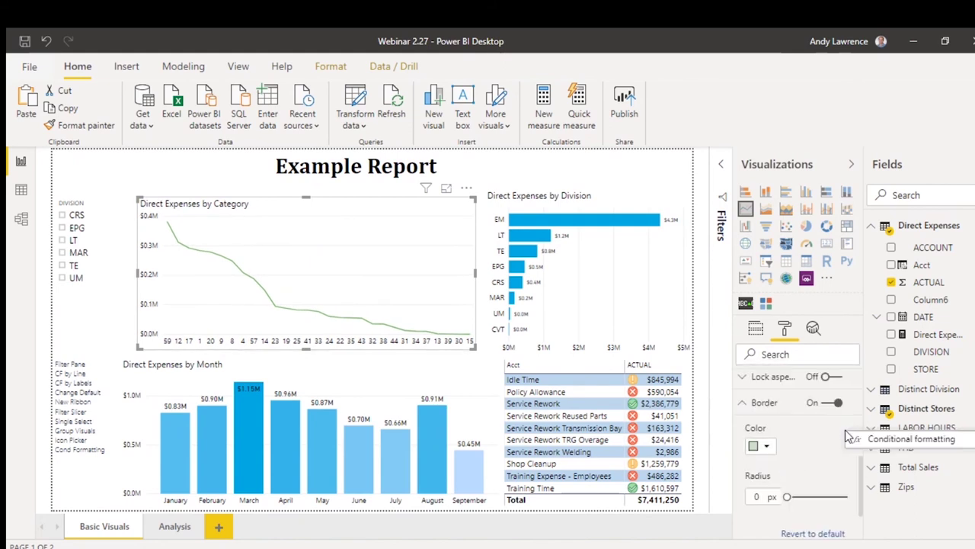
# On the Analysis page, turn on the heat map for the Bing Map visual and compare it with the Arc GIS map
pyautogui.click(178, 164)
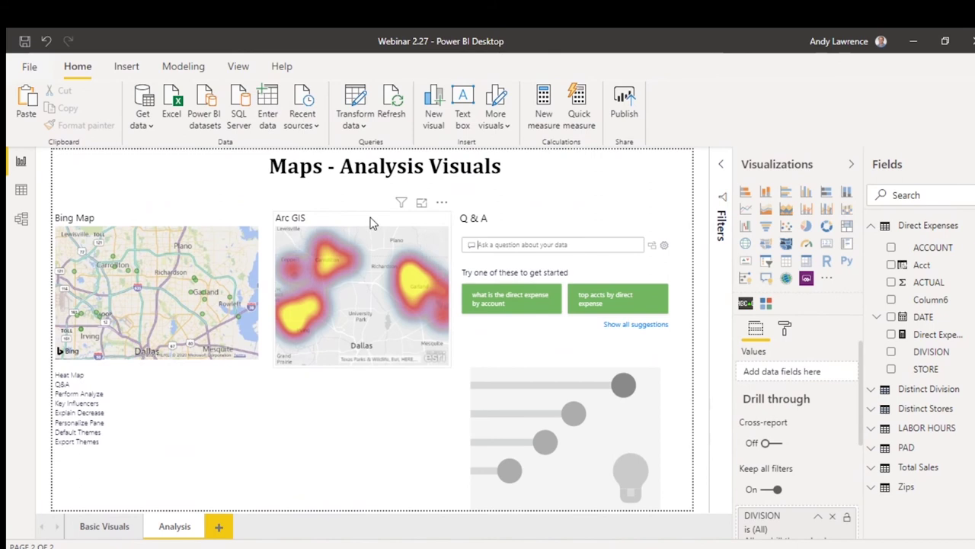
pyautogui.click(206, 227)
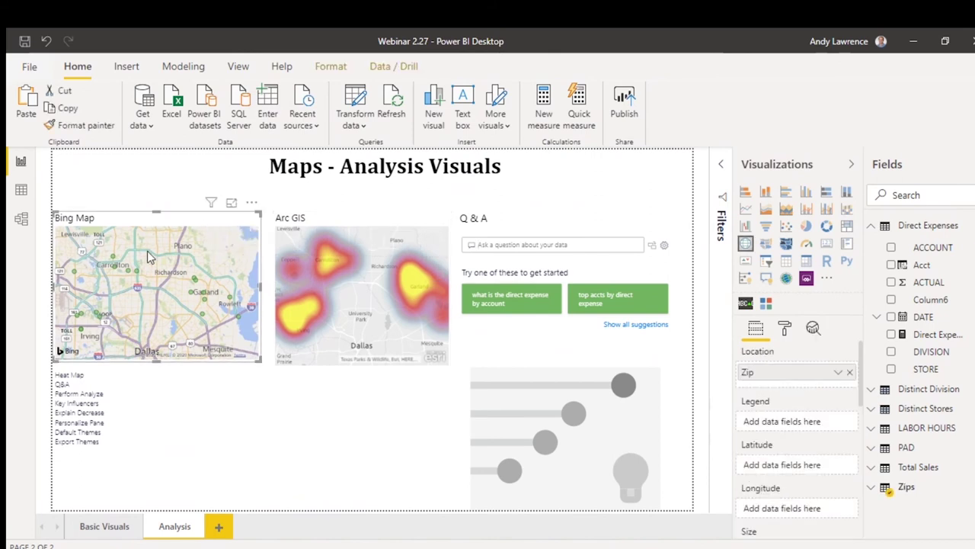
pyautogui.click(784, 328)
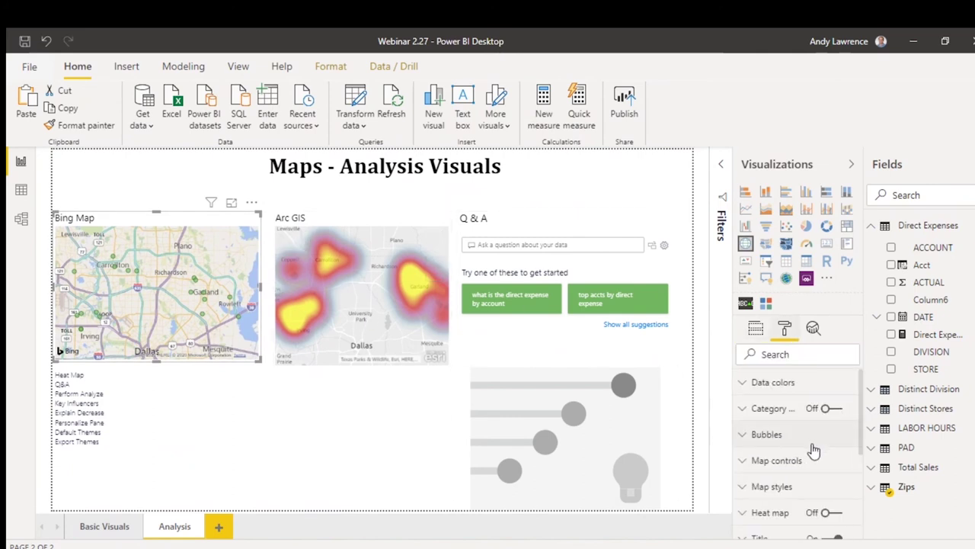
pyautogui.scroll(-2, 808, 450)
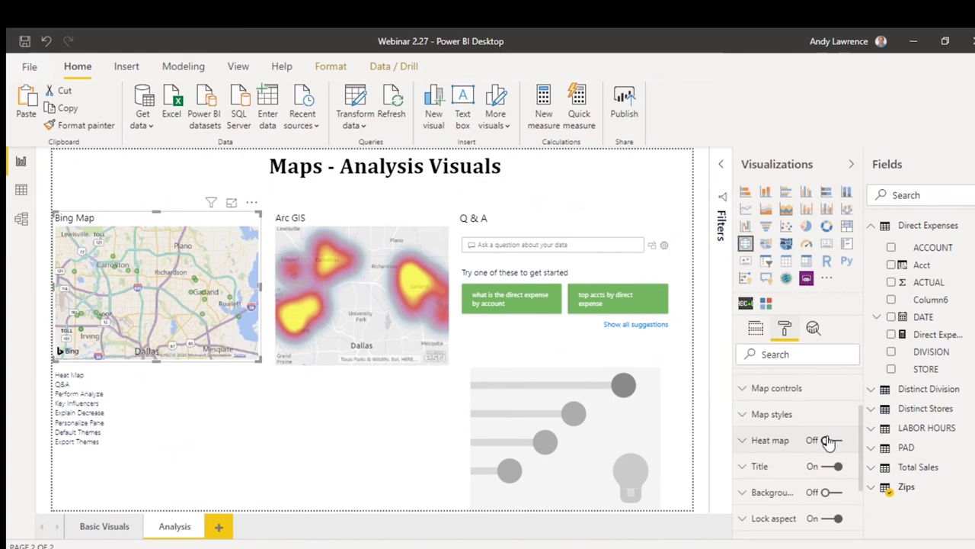
pyautogui.click(829, 442)
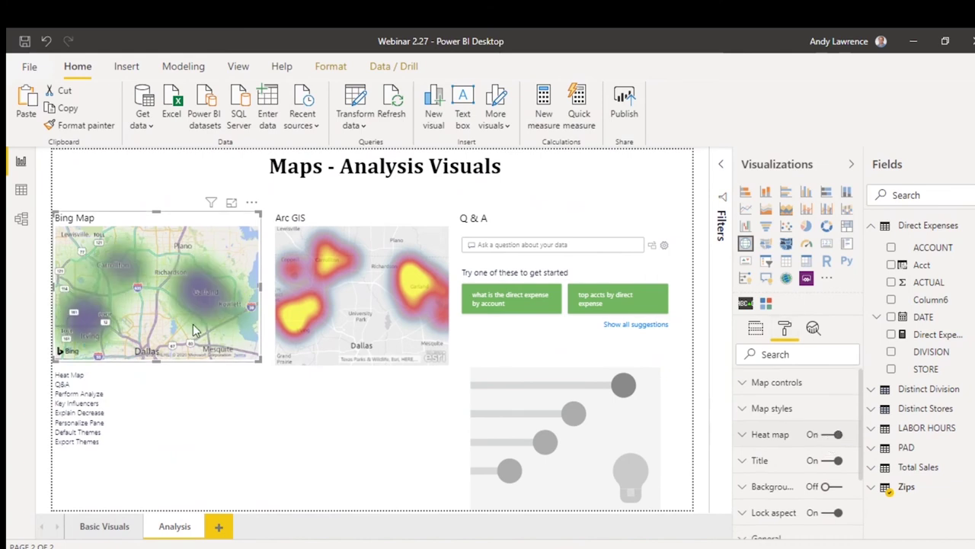
pyautogui.click(171, 180)
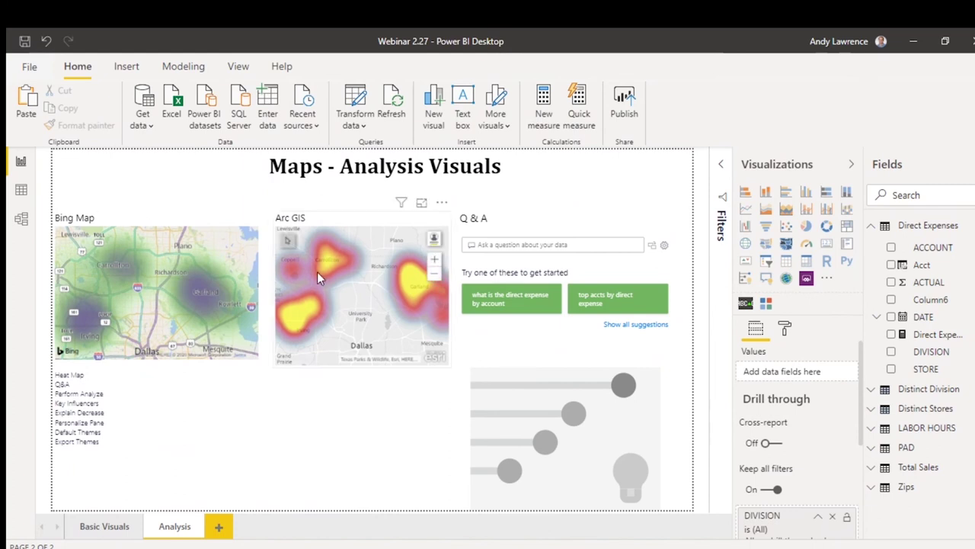
pyautogui.click(353, 224)
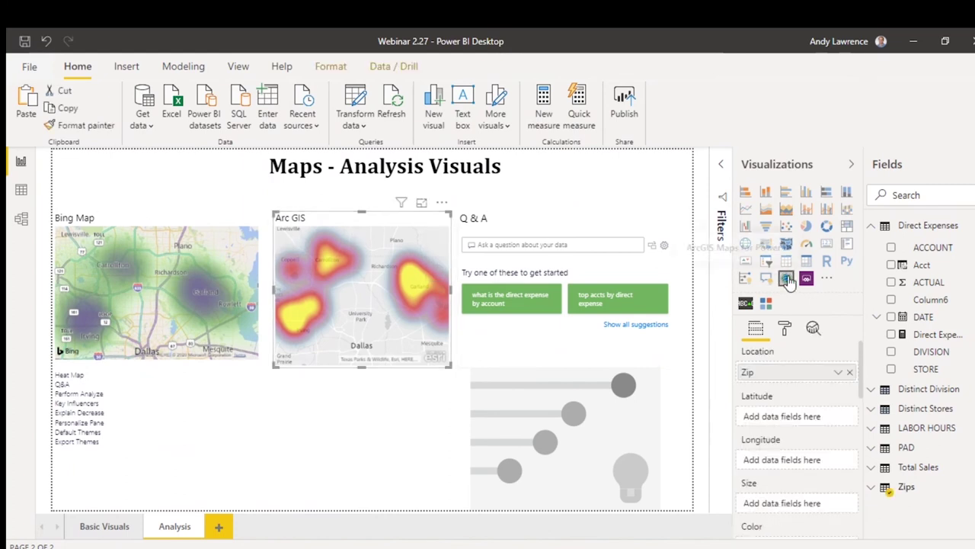
pyautogui.click(560, 176)
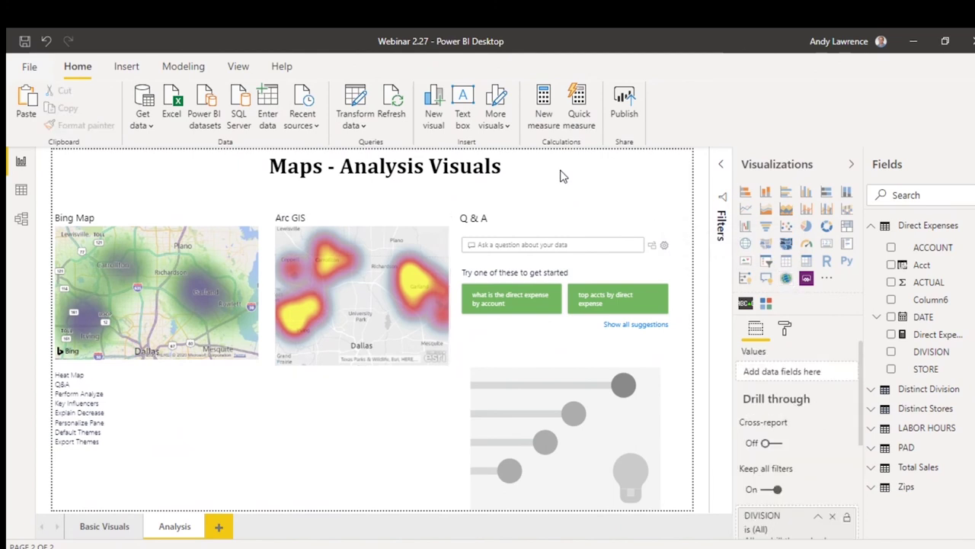
# Answer the suggested question "top accounts by direct expense" in the Q & A visual and convert the result into a standard visual
pyautogui.click(557, 224)
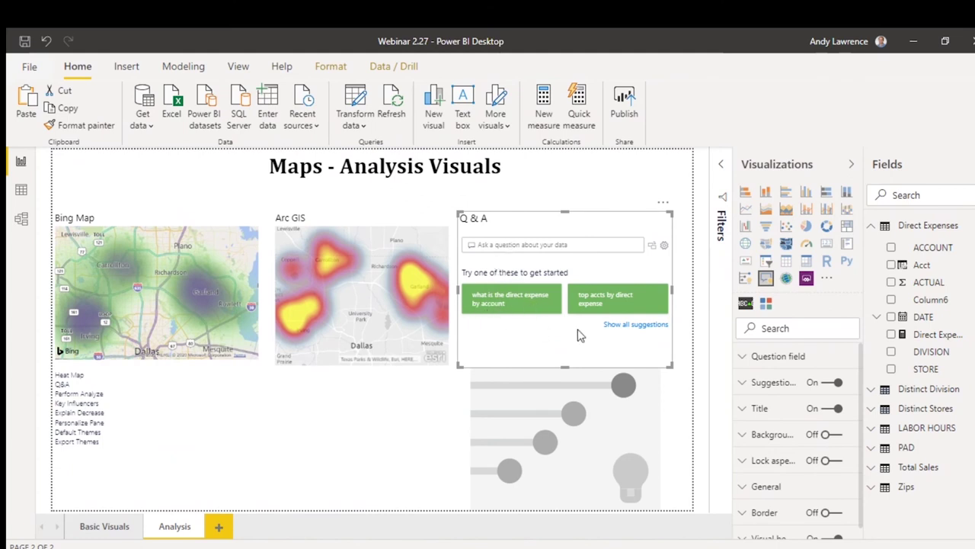
pyautogui.click(625, 326)
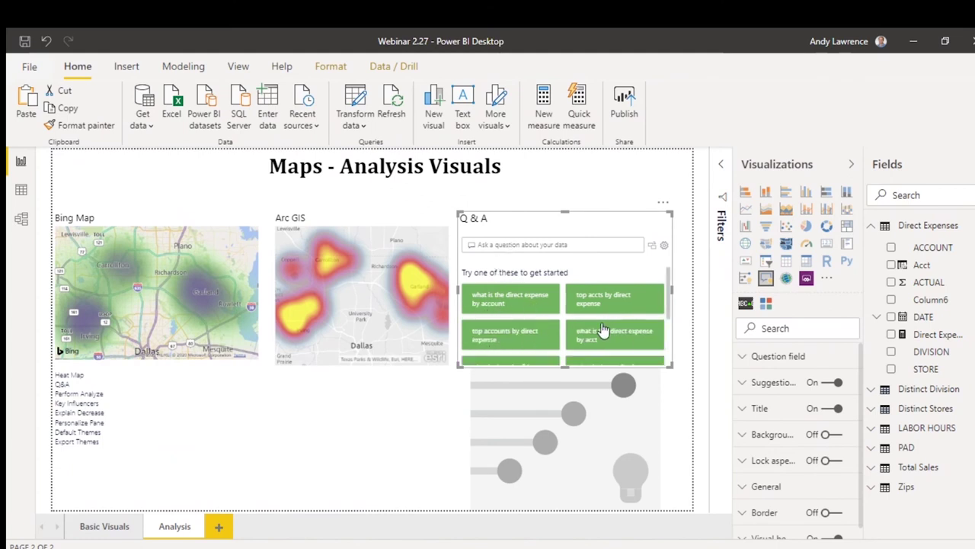
pyautogui.click(514, 338)
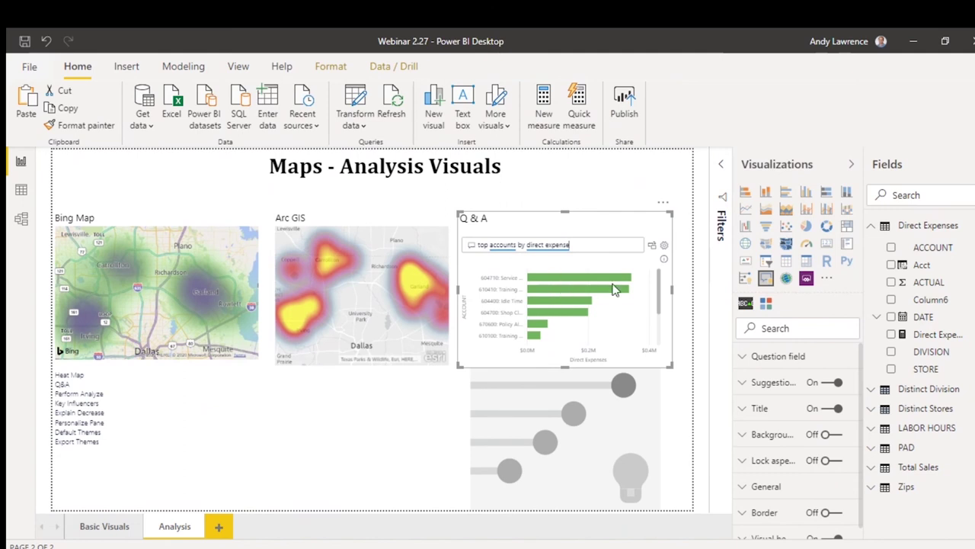
pyautogui.click(653, 252)
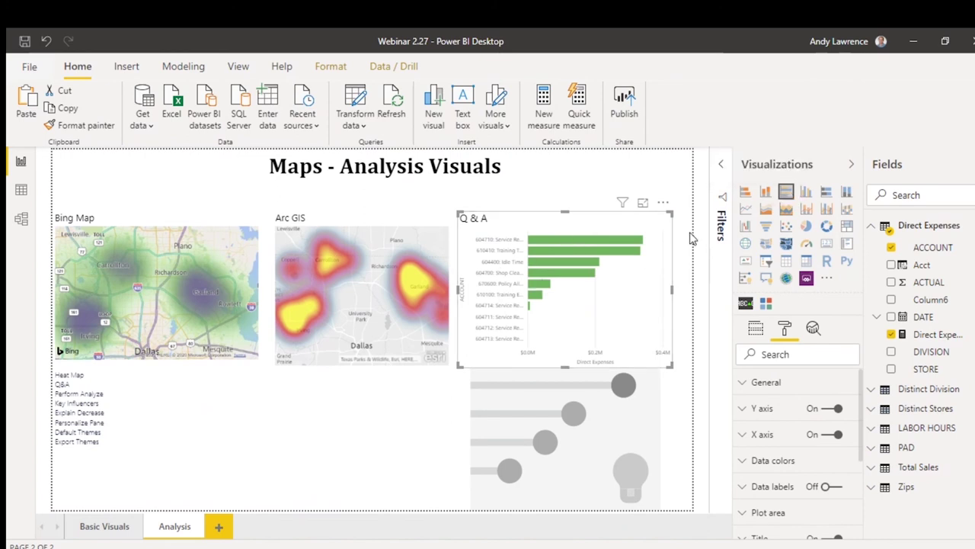
pyautogui.click(692, 271)
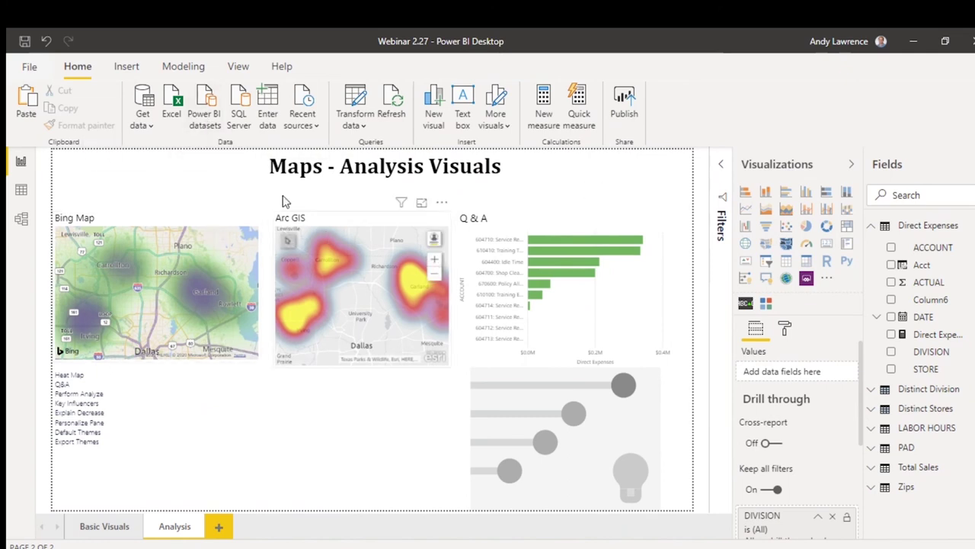
# Record a refresh of the page's visuals with Performance analyzer and examine the load time breakdown of the Arc GIS map
pyautogui.click(238, 67)
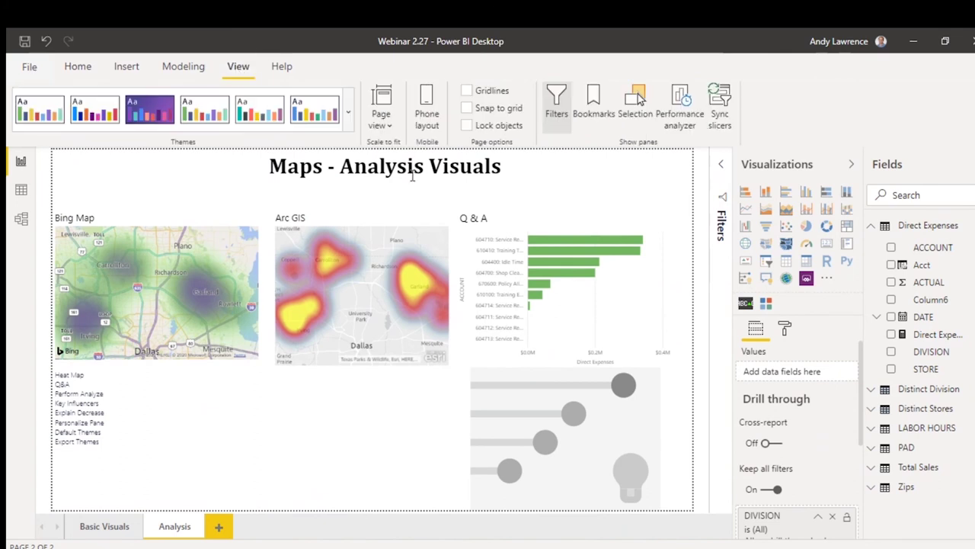
pyautogui.click(681, 99)
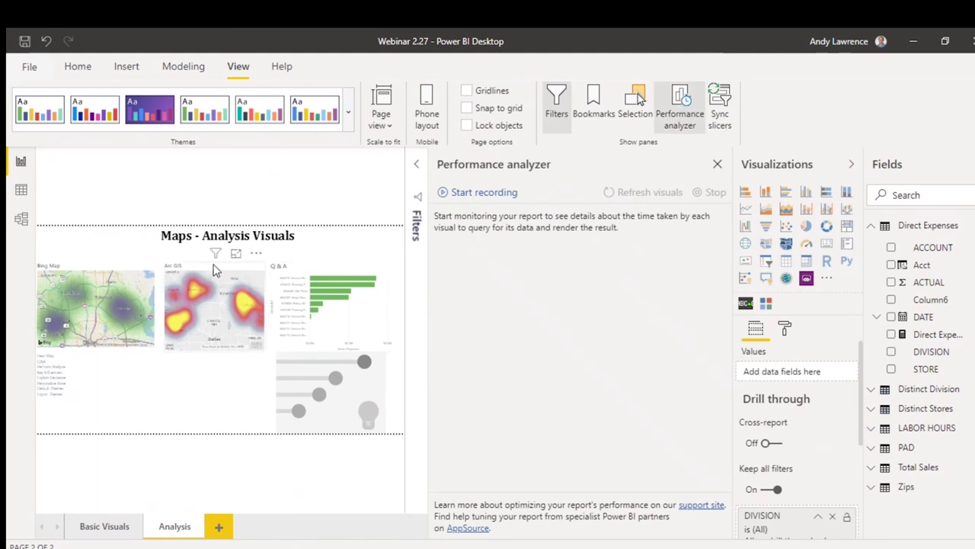
pyautogui.click(214, 267)
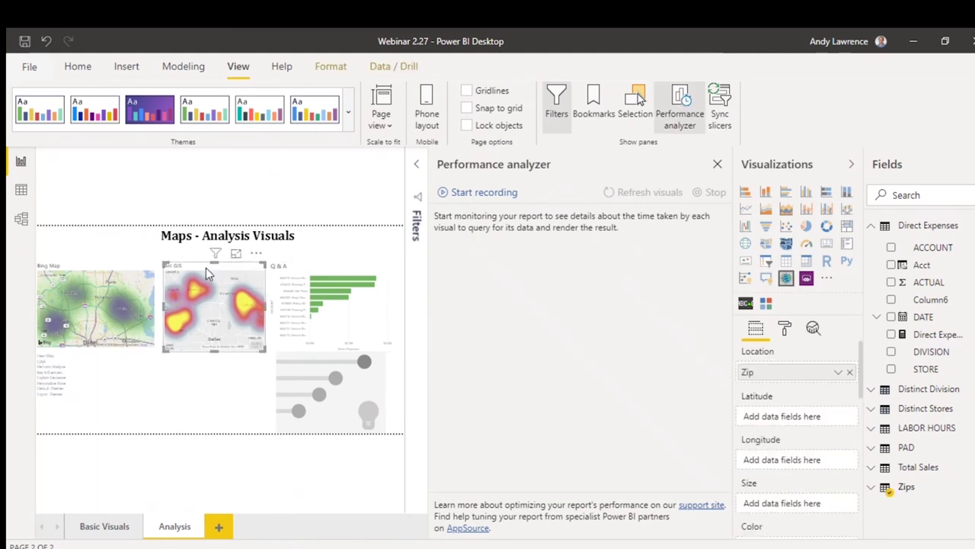
pyautogui.click(500, 193)
pyautogui.click(635, 195)
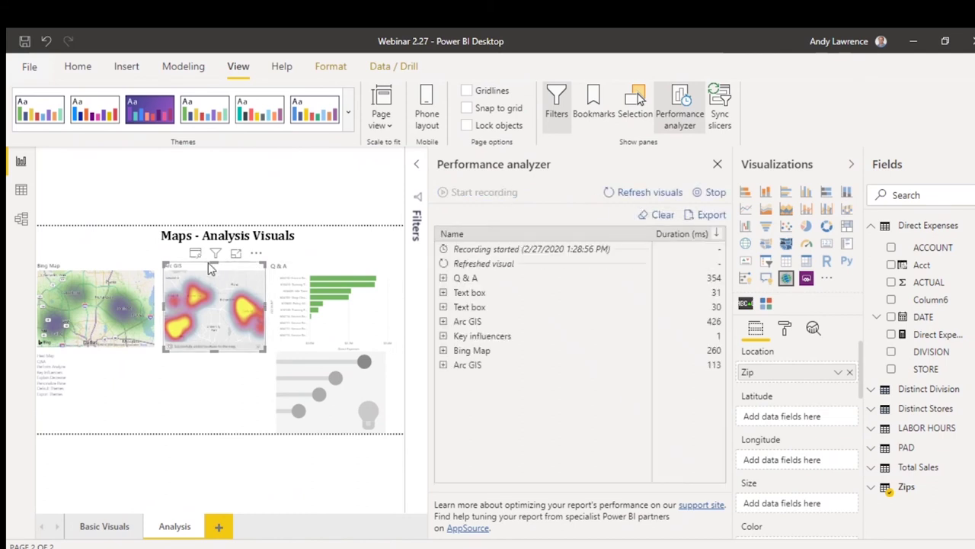
pyautogui.click(702, 197)
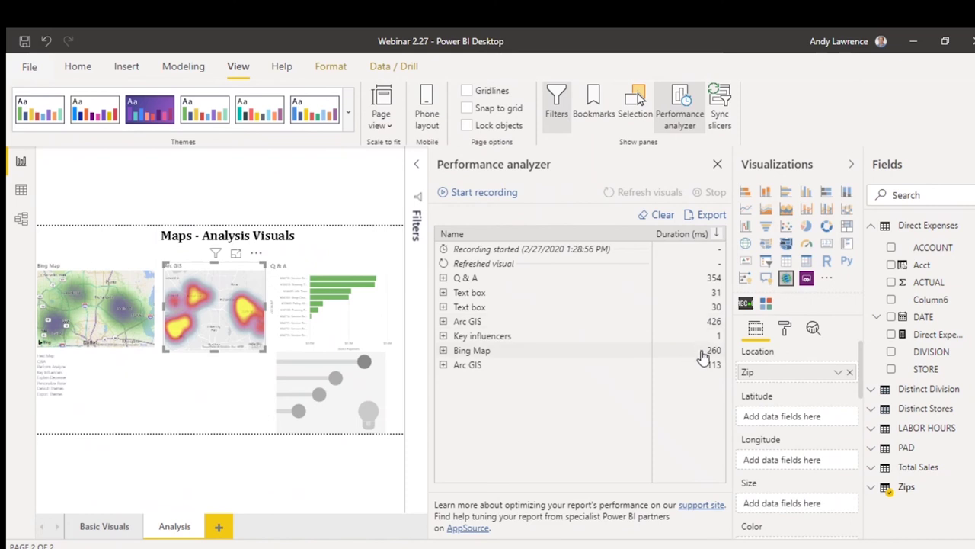
pyautogui.click(443, 322)
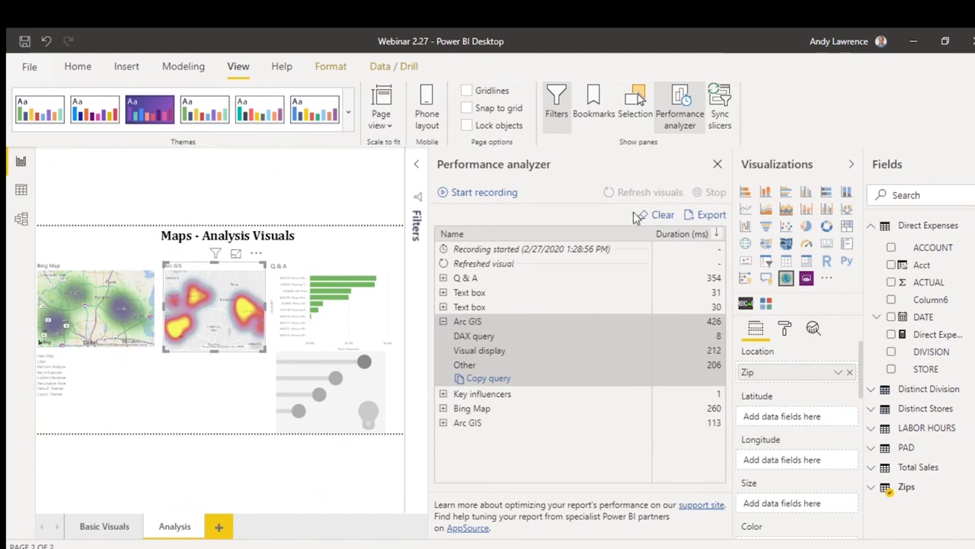
pyautogui.click(719, 164)
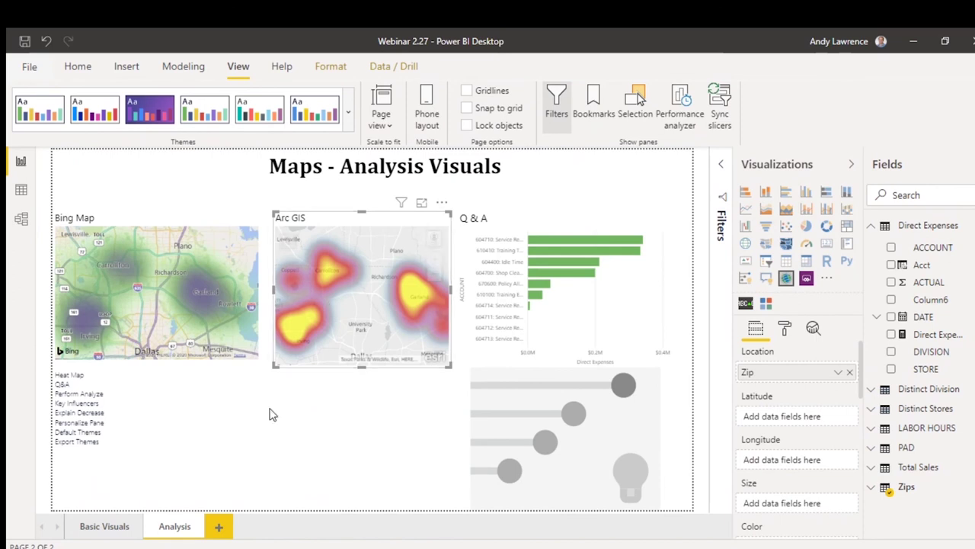
# Set the key influencers visual to analyze ACTUAL explained by ACCOUNT and review it enlarged in focus mode
pyautogui.click(557, 383)
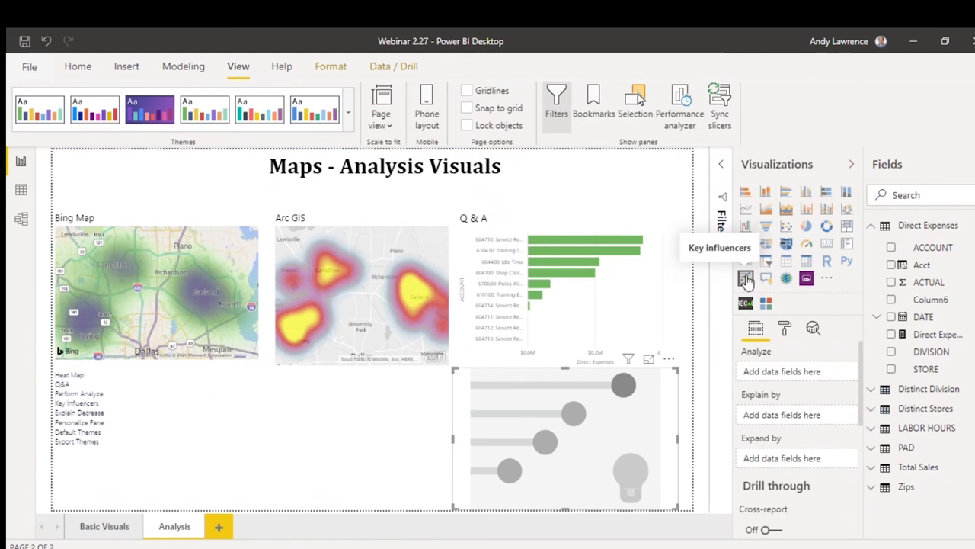
pyautogui.click(891, 282)
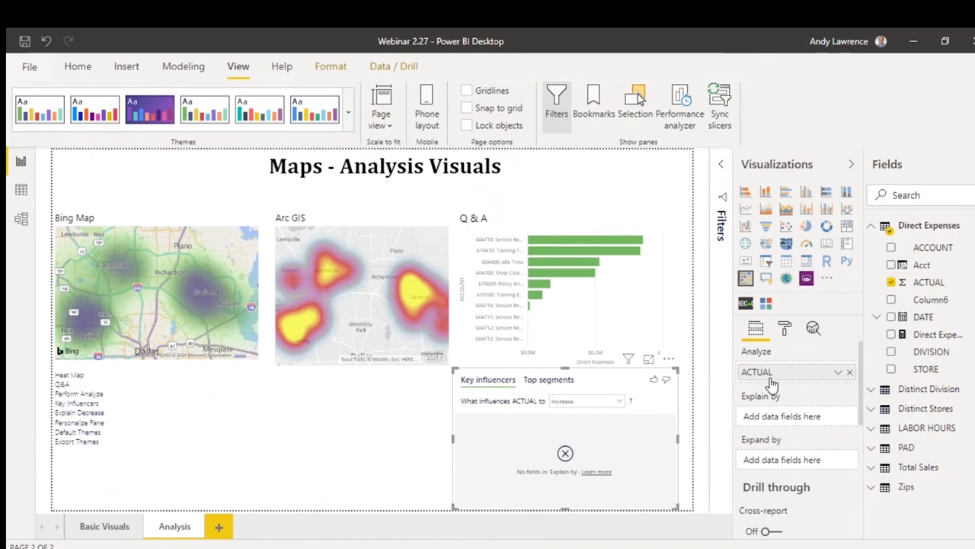
pyautogui.click(891, 247)
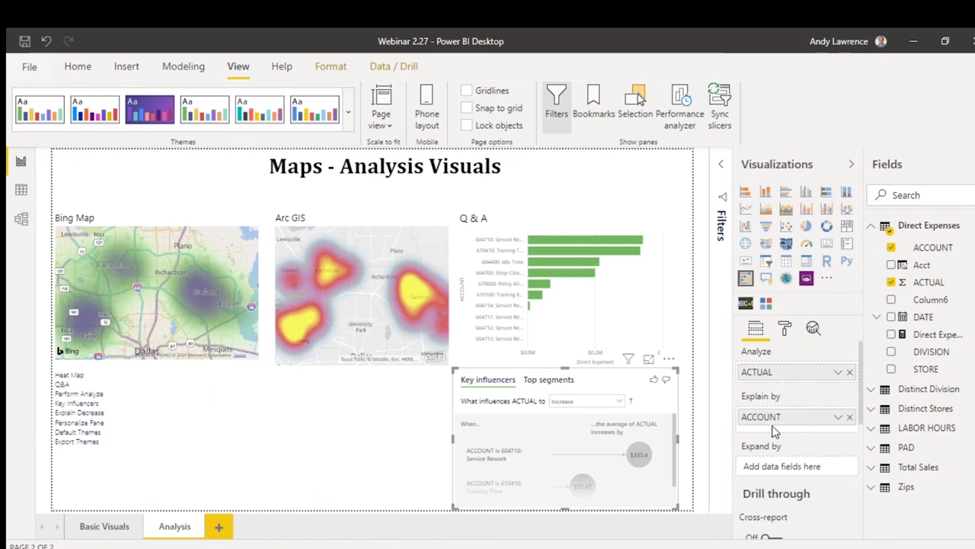
pyautogui.click(649, 361)
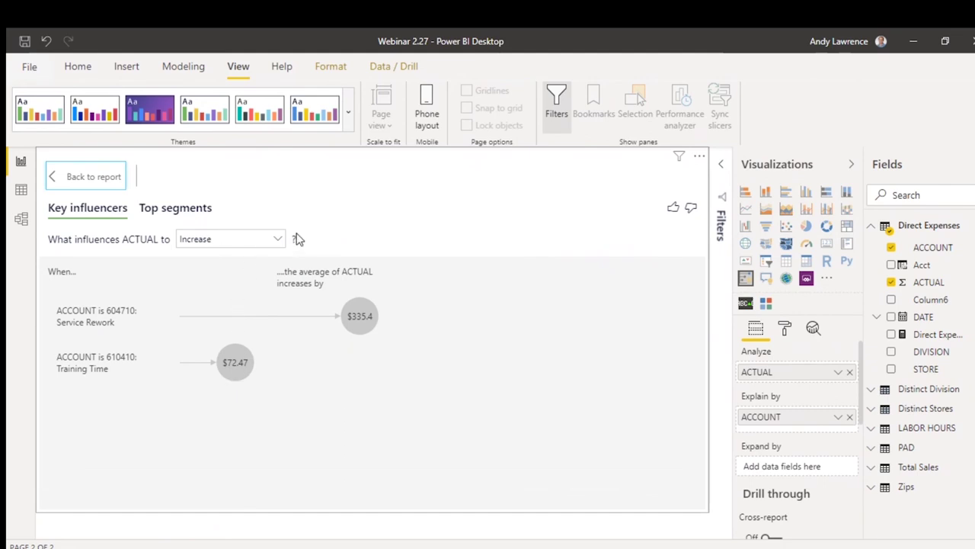
pyautogui.click(92, 177)
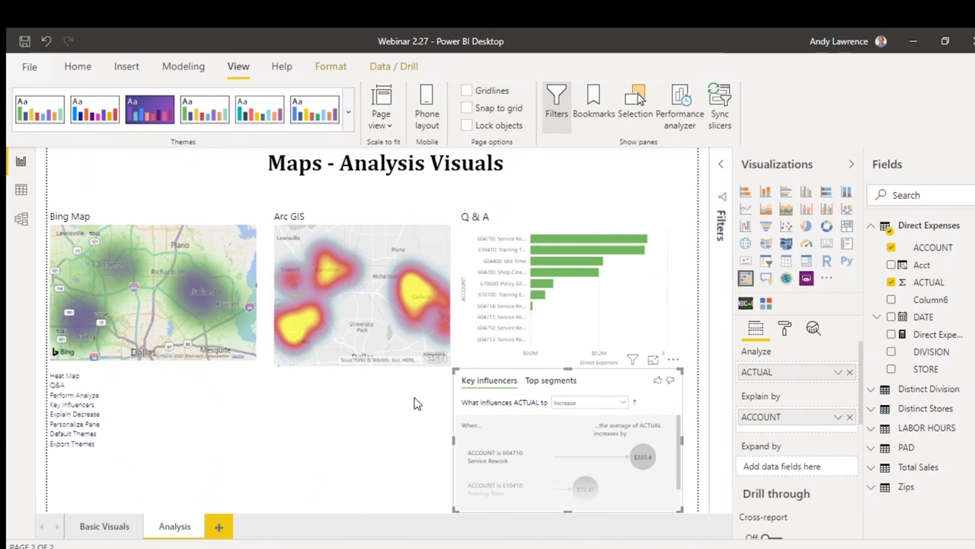
pyautogui.click(339, 407)
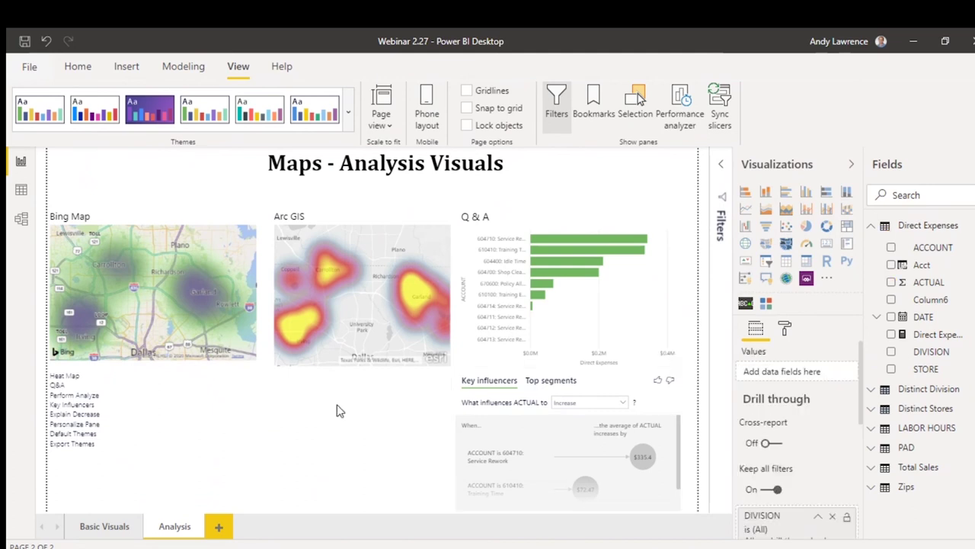
# On the Basic Visuals page, run the Explain the decrease analysis for May in the Direct Expenses by Month chart
pyautogui.click(104, 527)
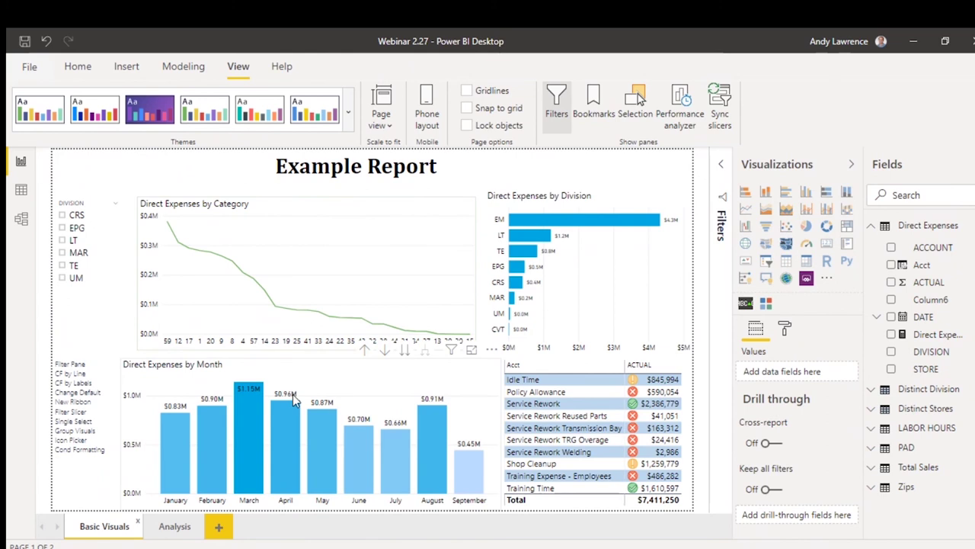
pyautogui.rightClick(319, 422)
pyautogui.moveTo(381, 381)
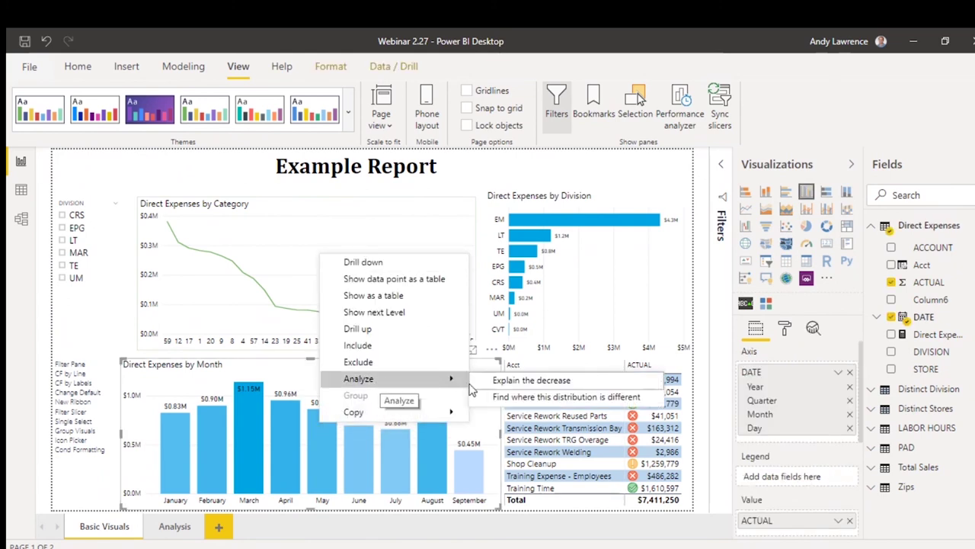
pyautogui.click(505, 381)
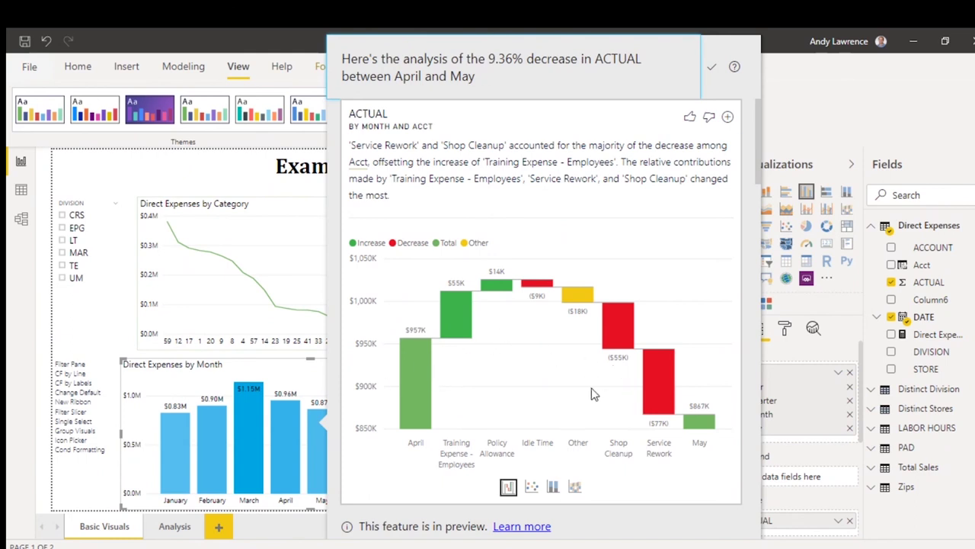
# View the Acct analysis as a scatter chart, return to the waterfall chart and add it to the report page
pyautogui.scroll(-1, 579, 387)
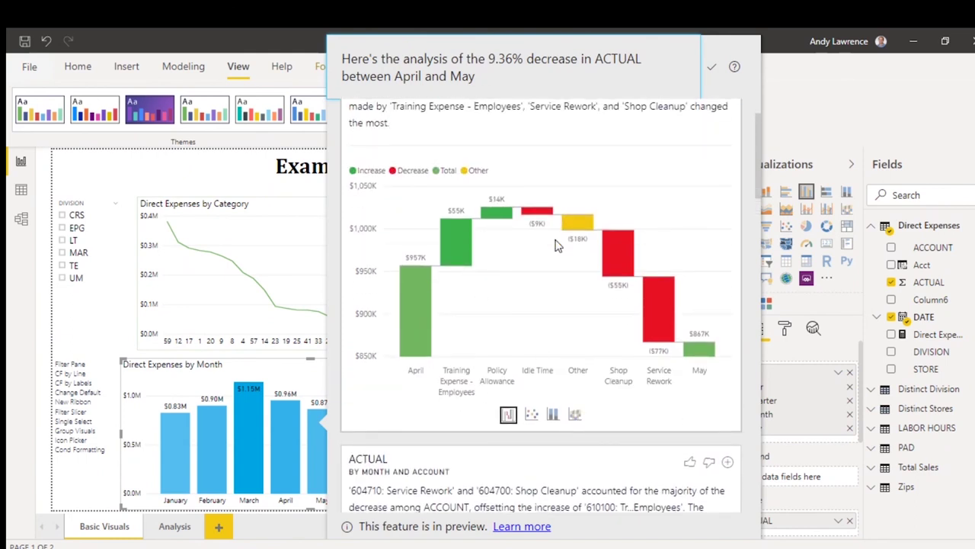
pyautogui.click(532, 416)
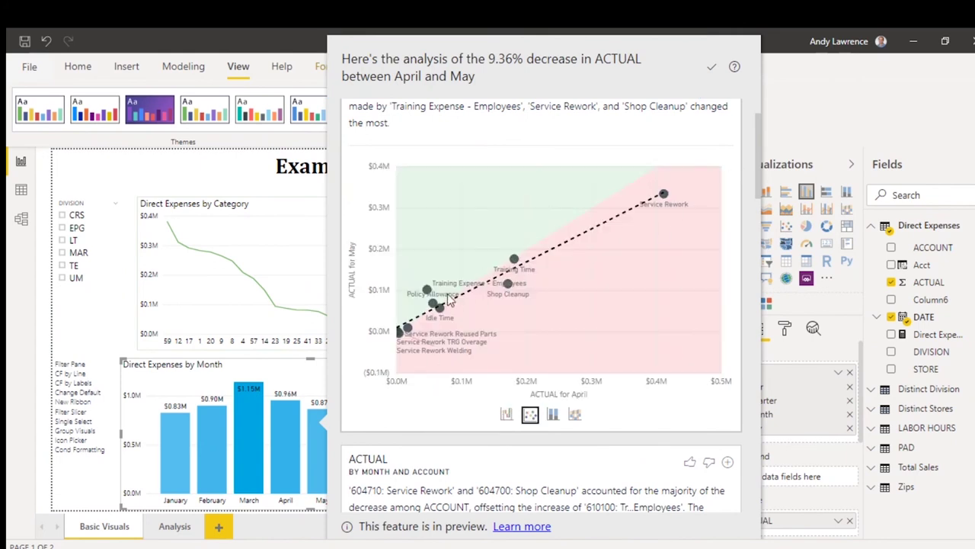
pyautogui.click(508, 416)
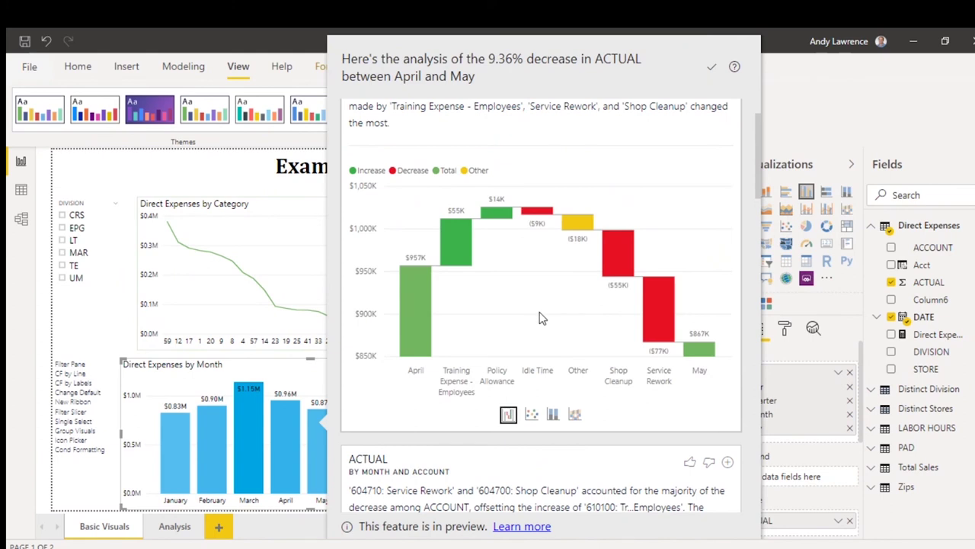
pyautogui.scroll(1, 540, 319)
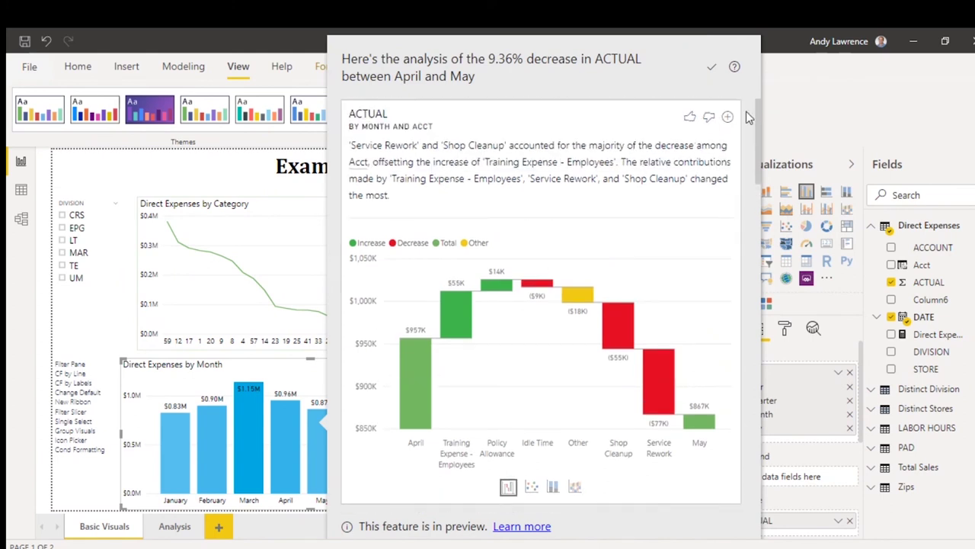
pyautogui.click(728, 118)
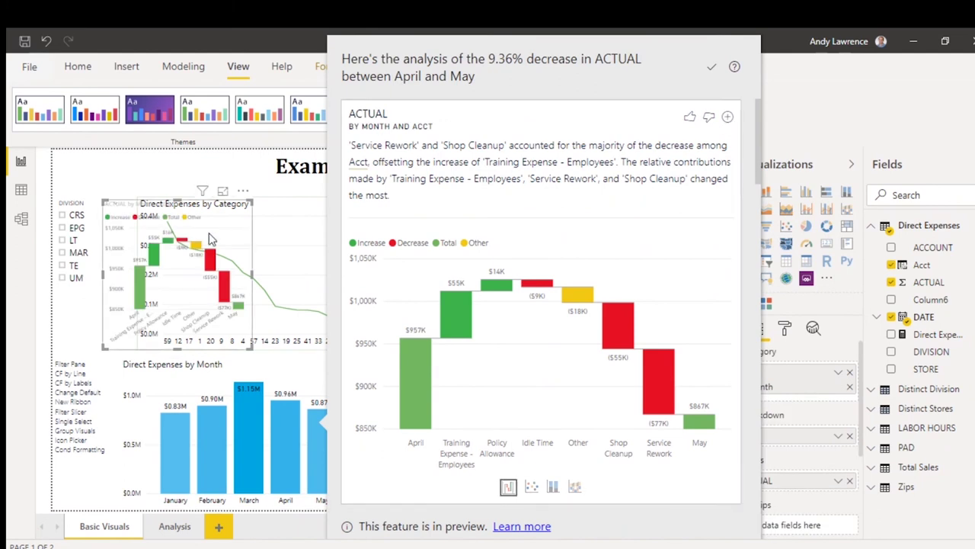
# Cut the added waterfall chart from the Basic Visuals page and paste it on the Analysis page
pyautogui.click(240, 172)
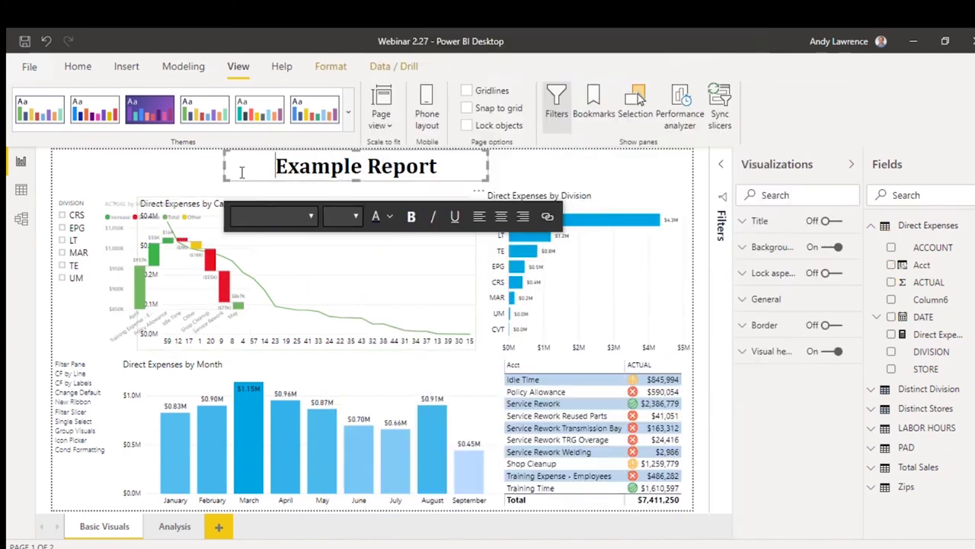
pyautogui.click(161, 192)
pyautogui.click(127, 207)
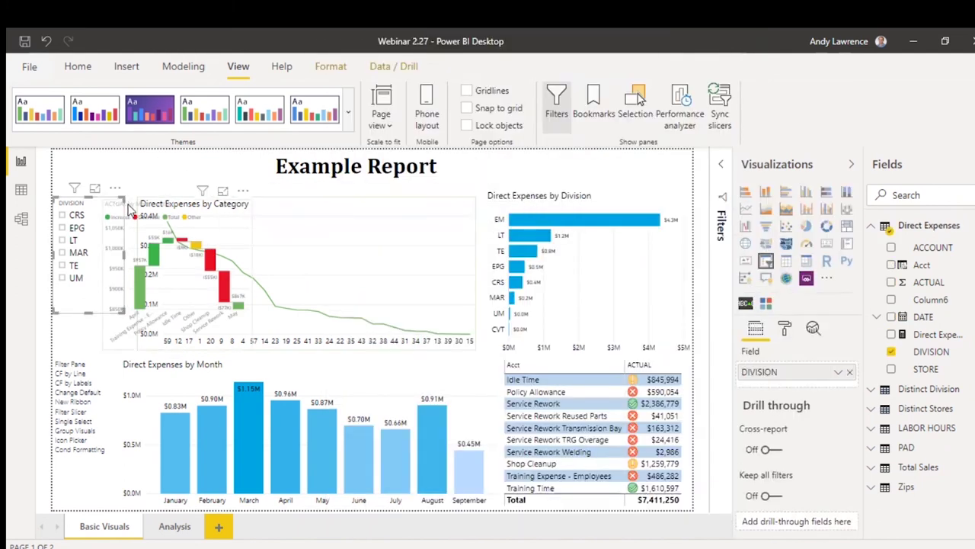
pyautogui.click(131, 212)
pyautogui.press('Delete')
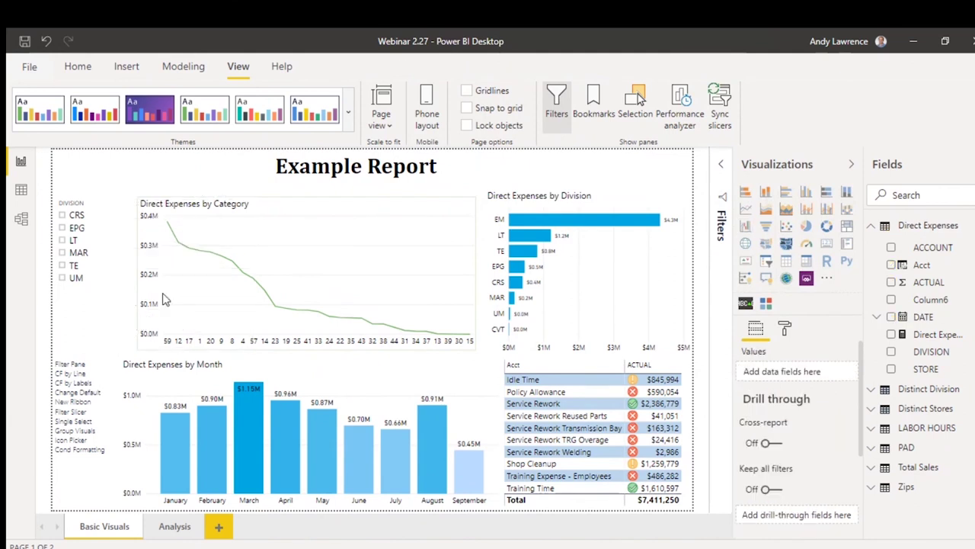
pyautogui.click(174, 528)
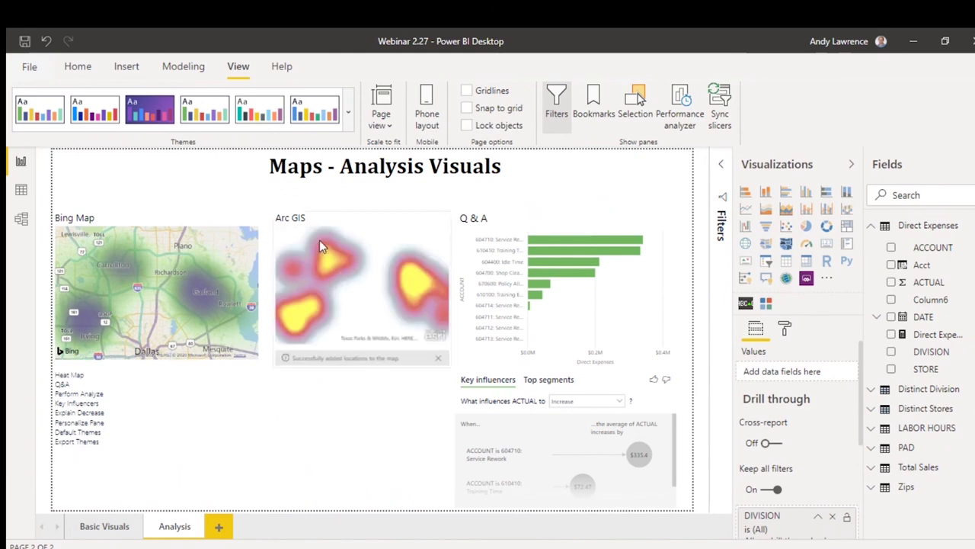
pyautogui.hotkey('ctrl', 'v')
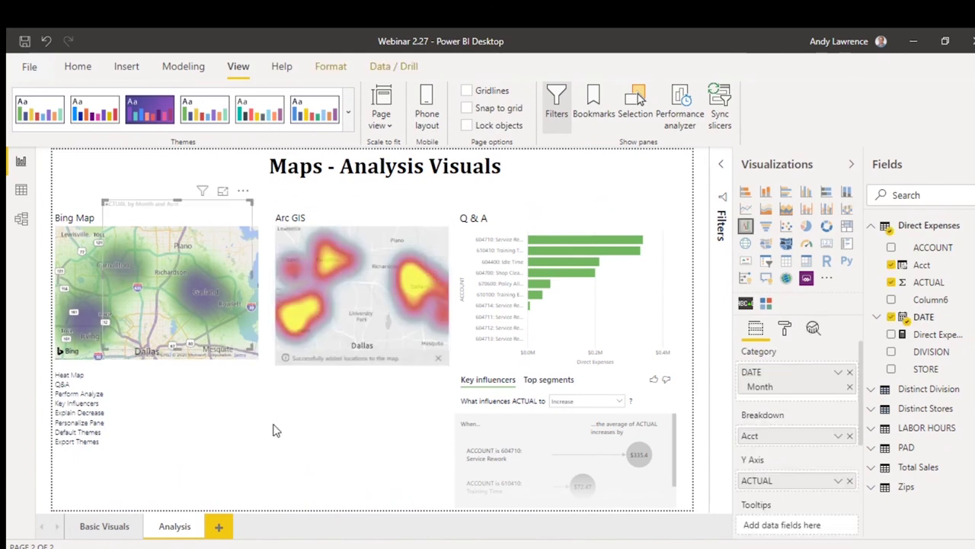
# Place the waterfall chart below the Arc GIS map and enlarge it to fill the space beside the key influencers visual
pyautogui.moveTo(242, 191); pyautogui.dragTo(273, 254)
pyautogui.moveTo(331, 393); pyautogui.dragTo(353, 436)
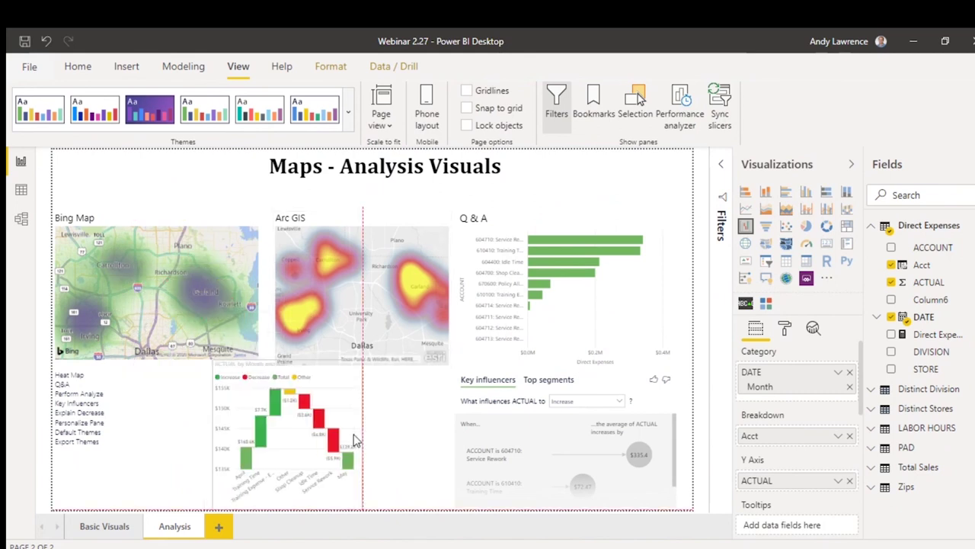
pyautogui.moveTo(363, 363); pyautogui.dragTo(443, 377)
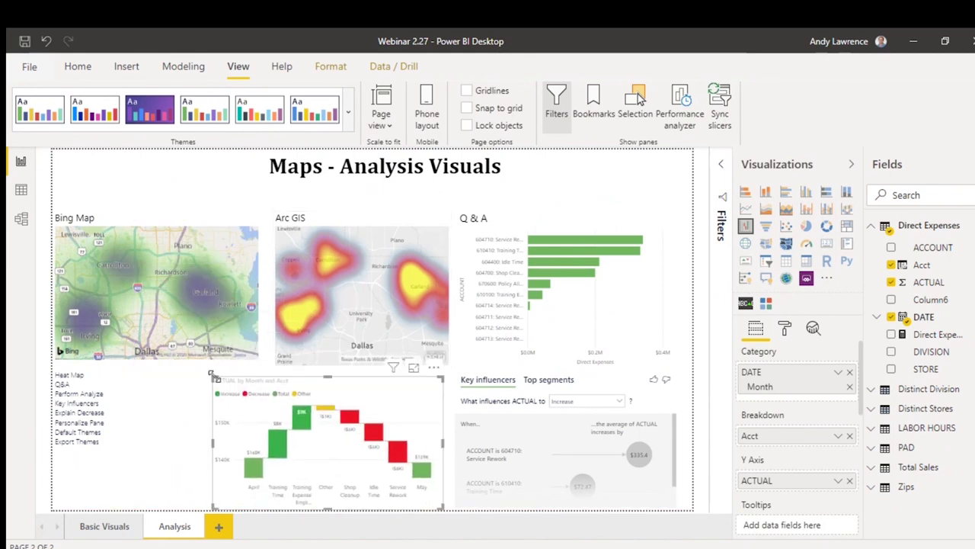
pyautogui.click(170, 394)
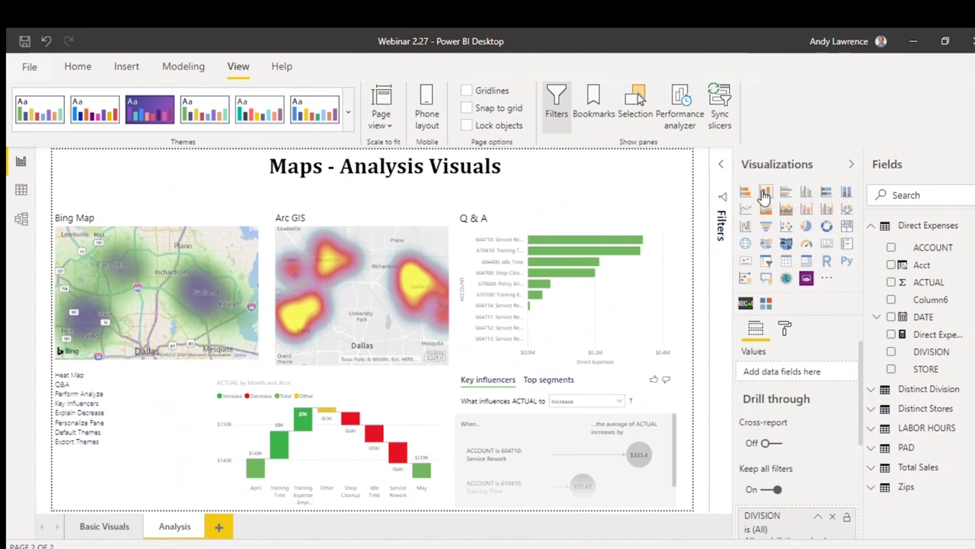
# Check the pin option of a custom visual and try to unpin the pie chart from the available visuals
pyautogui.rightClick(766, 304)
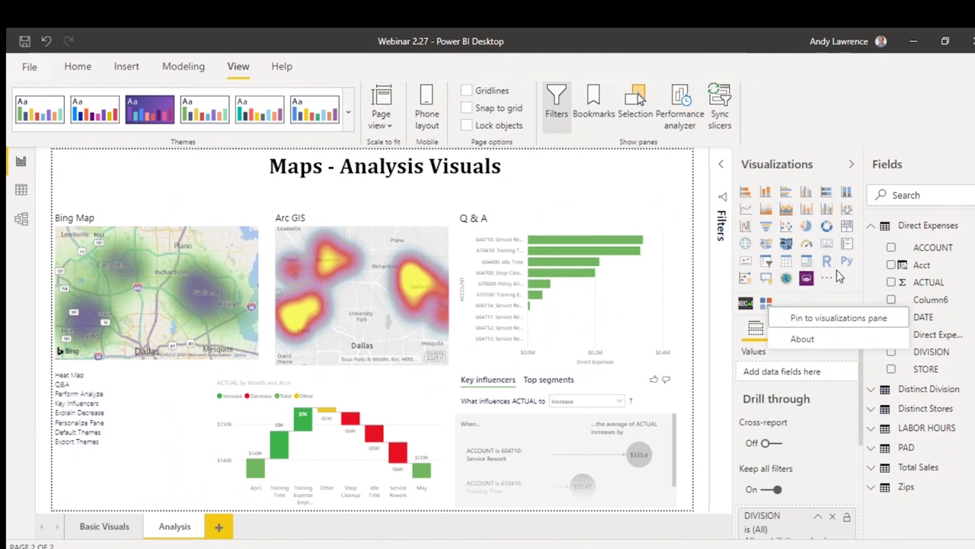
pyautogui.click(806, 227)
pyautogui.rightClick(806, 228)
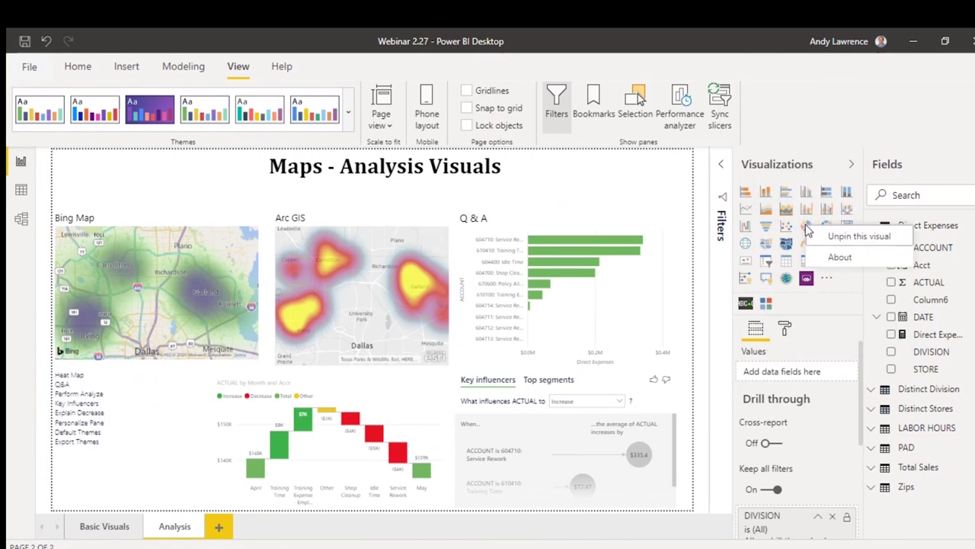
pyautogui.click(858, 237)
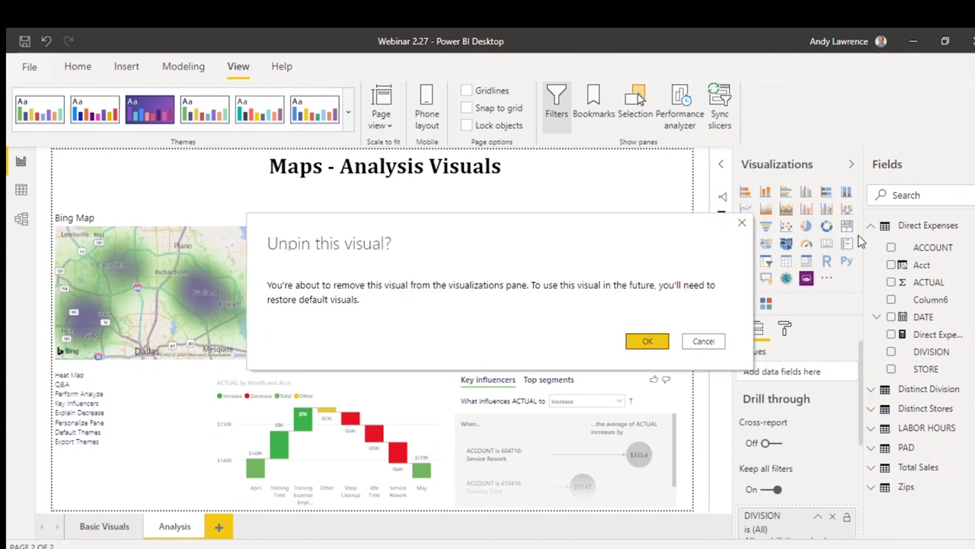
pyautogui.click(644, 341)
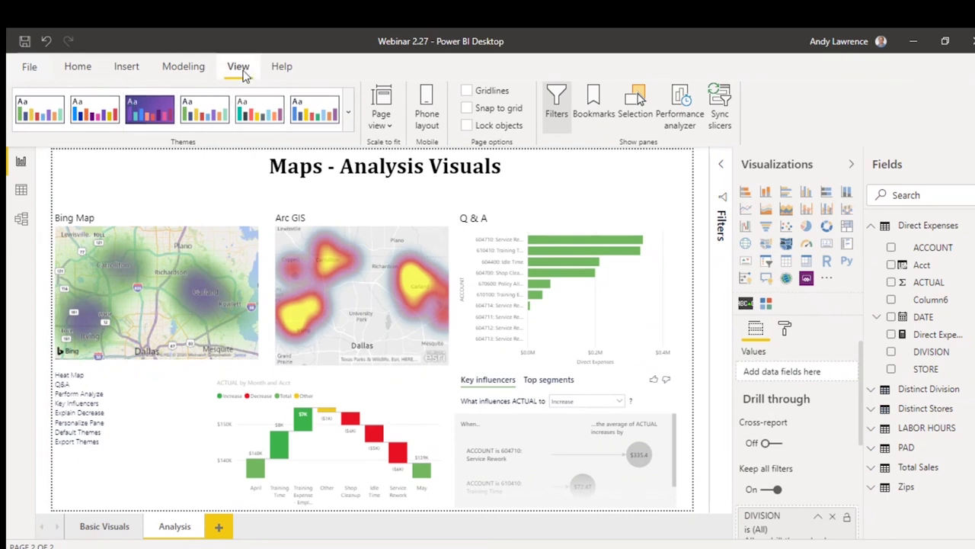
# Apply the City park theme and customize it by changing Color 4 to a muted, greyish red
pyautogui.click(214, 115)
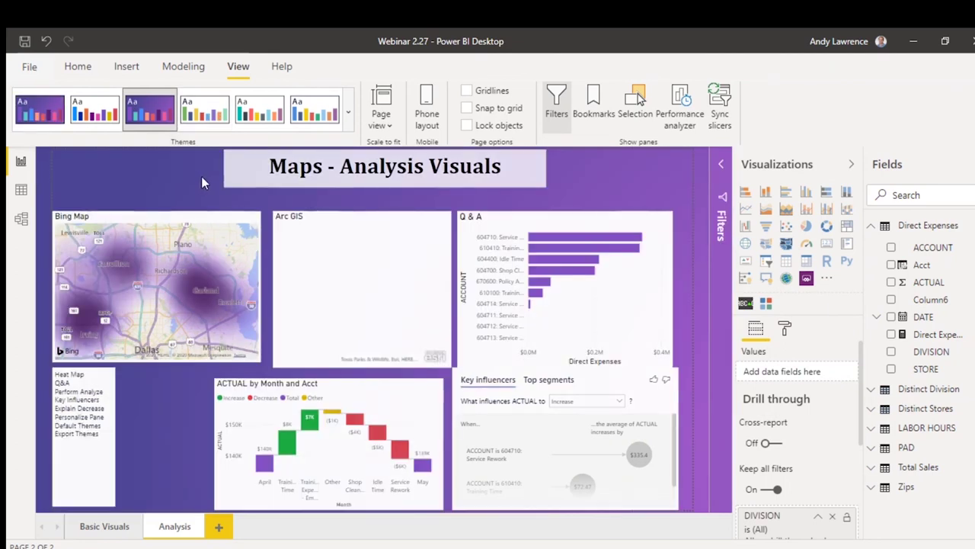
pyautogui.click(204, 115)
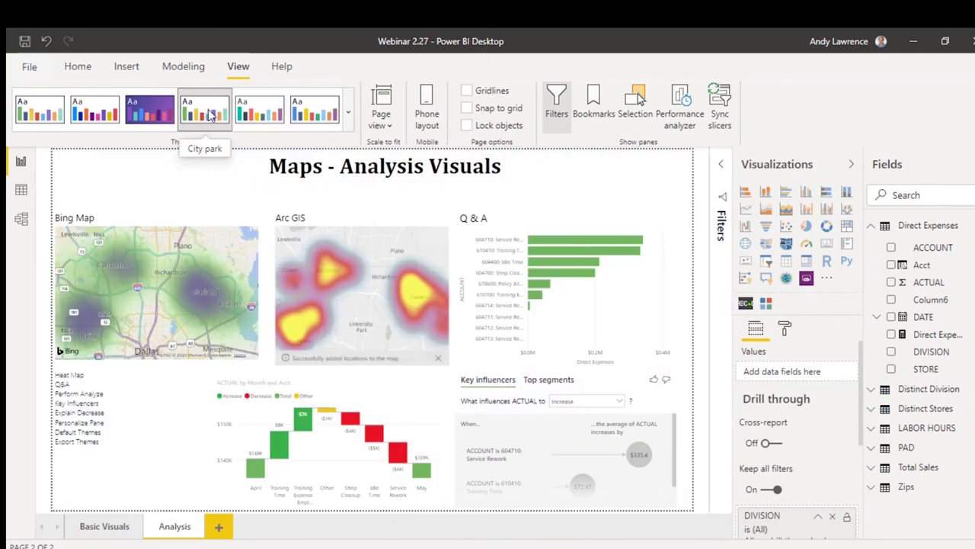
pyautogui.click(348, 113)
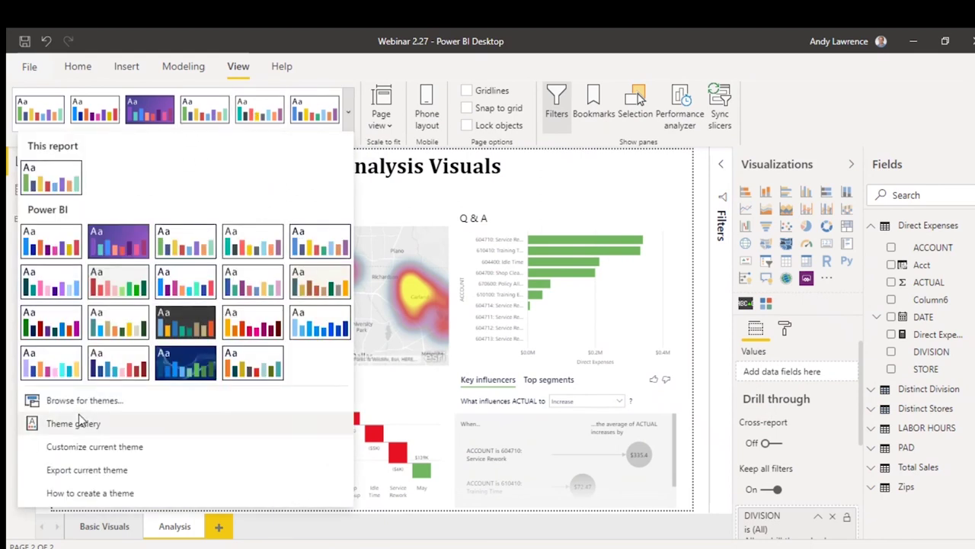
pyautogui.click(102, 447)
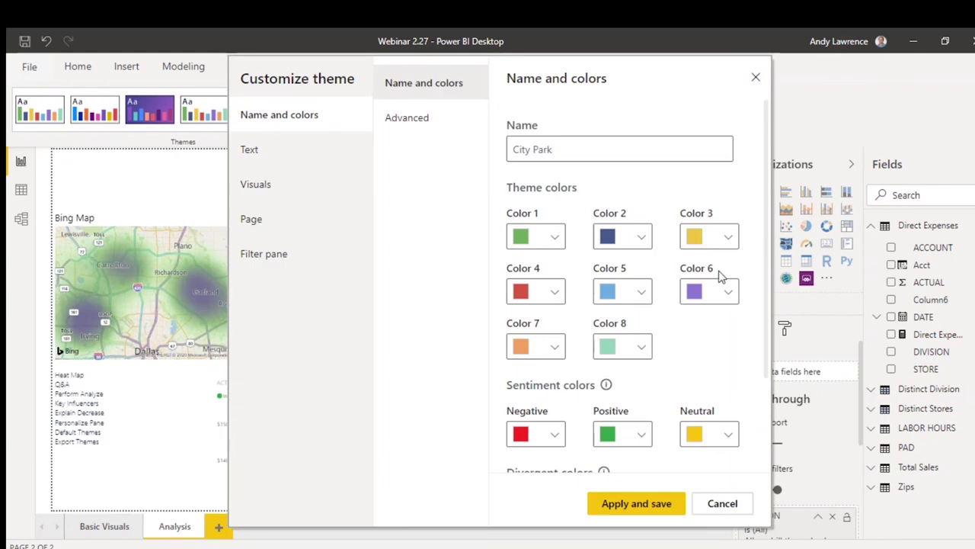
pyautogui.click(554, 295)
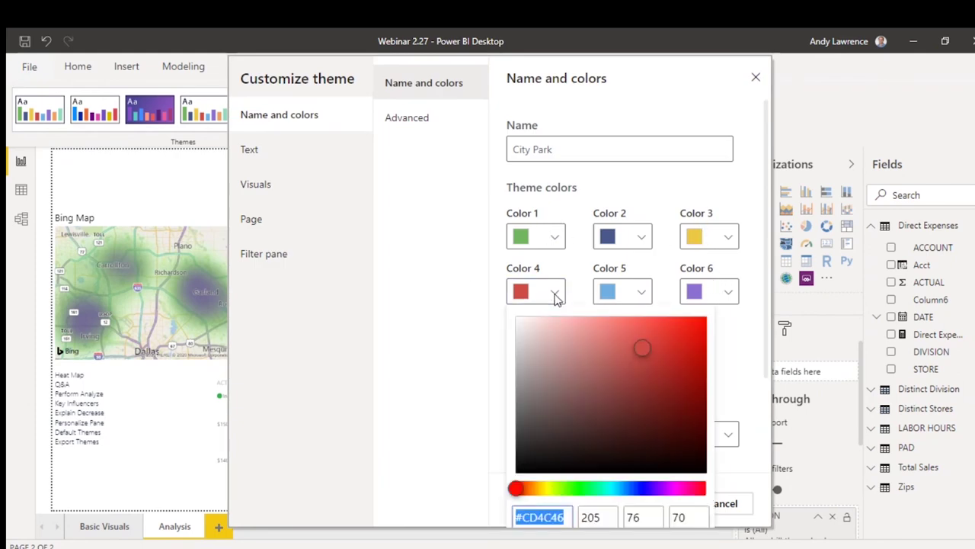
pyautogui.click(580, 358)
pyautogui.click(749, 350)
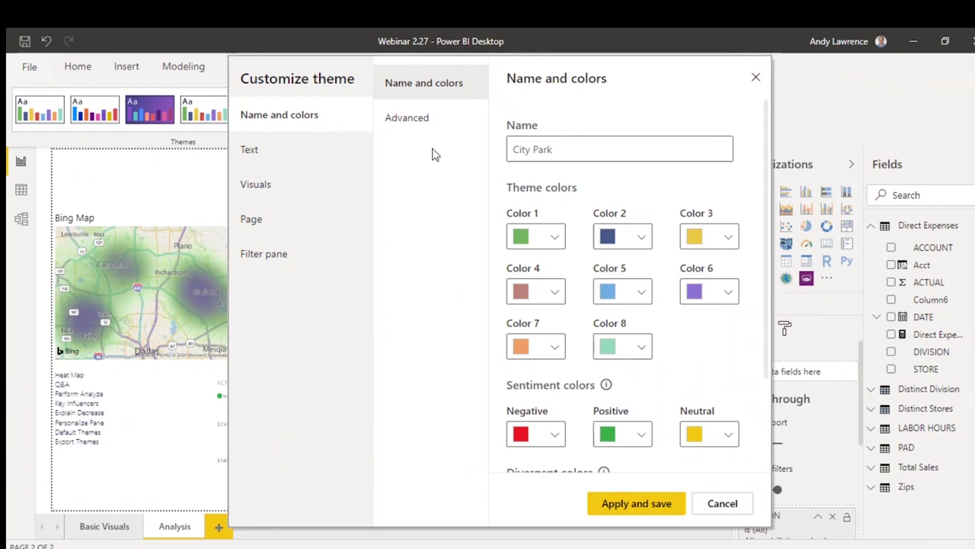
pyautogui.click(645, 503)
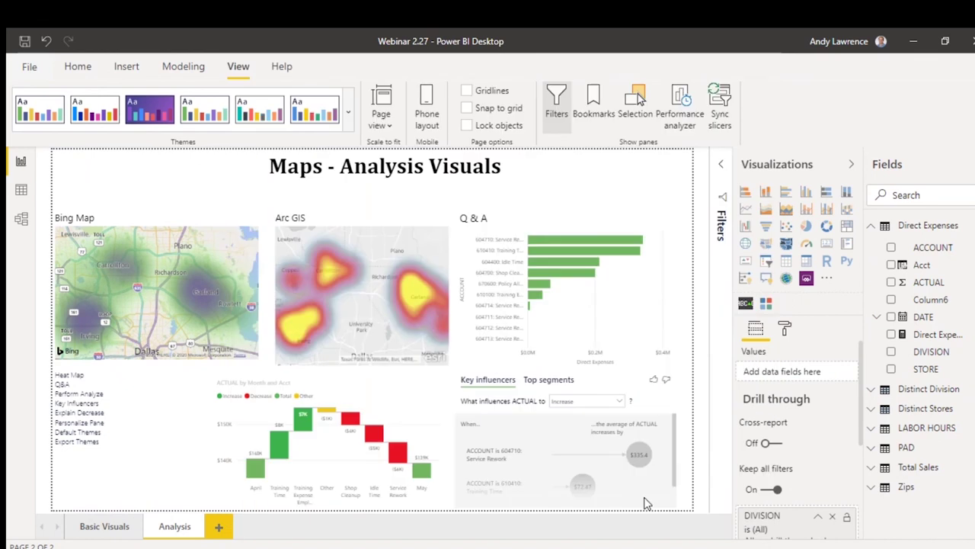
# Examine the theme options, including the one for exporting the current theme
pyautogui.click(348, 114)
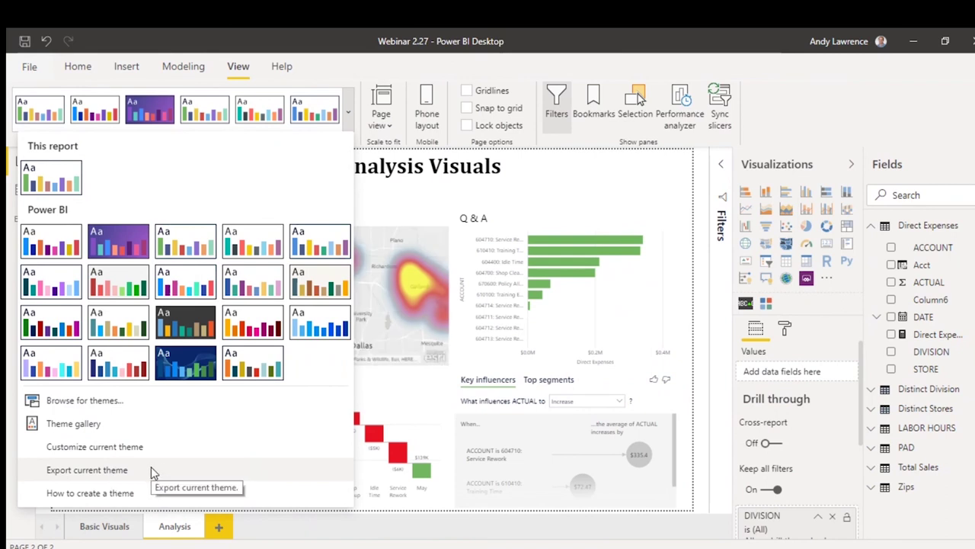
pyautogui.click(375, 191)
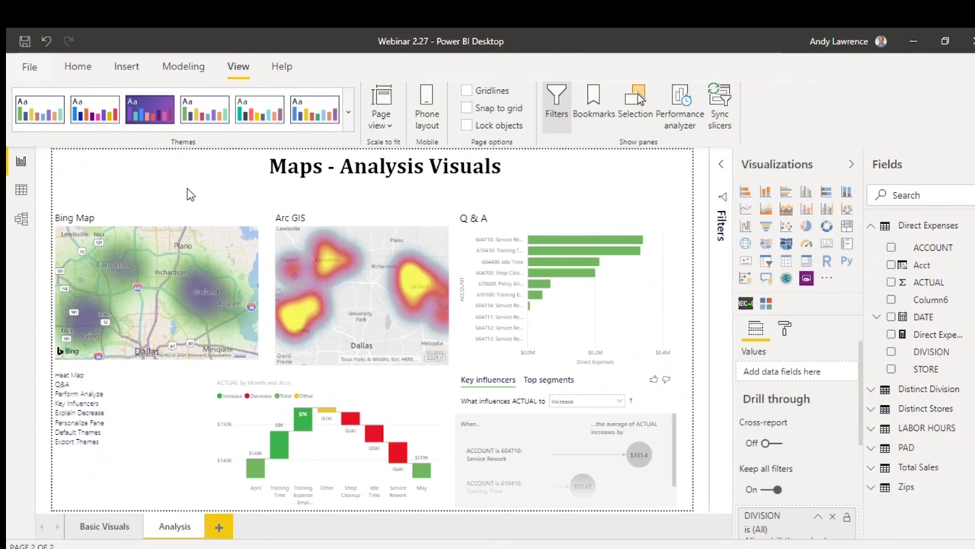
# Switch to the PowerPoint presentation and start the slide show from the Q&A slide
pyautogui.hotkey('alt', 'Tab')
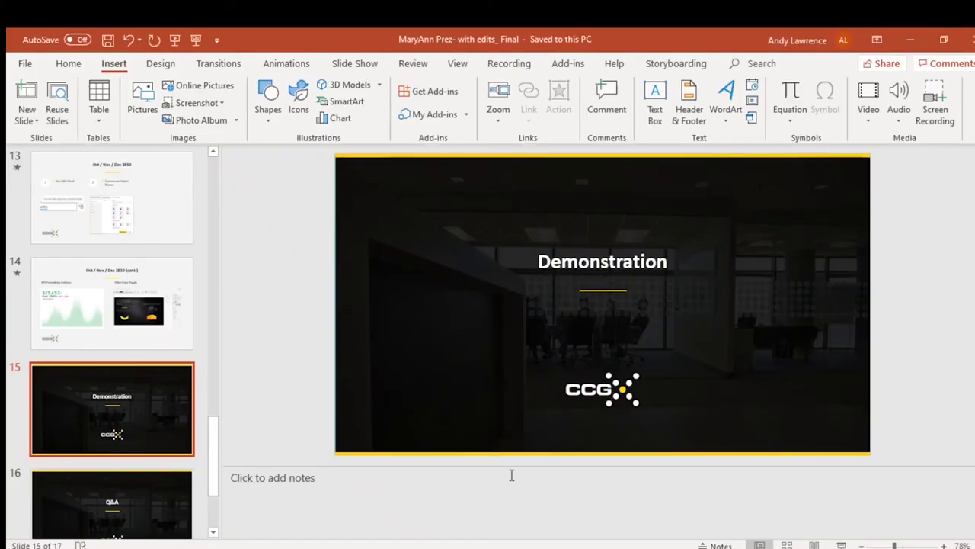
pyautogui.click(141, 493)
pyautogui.click(195, 39)
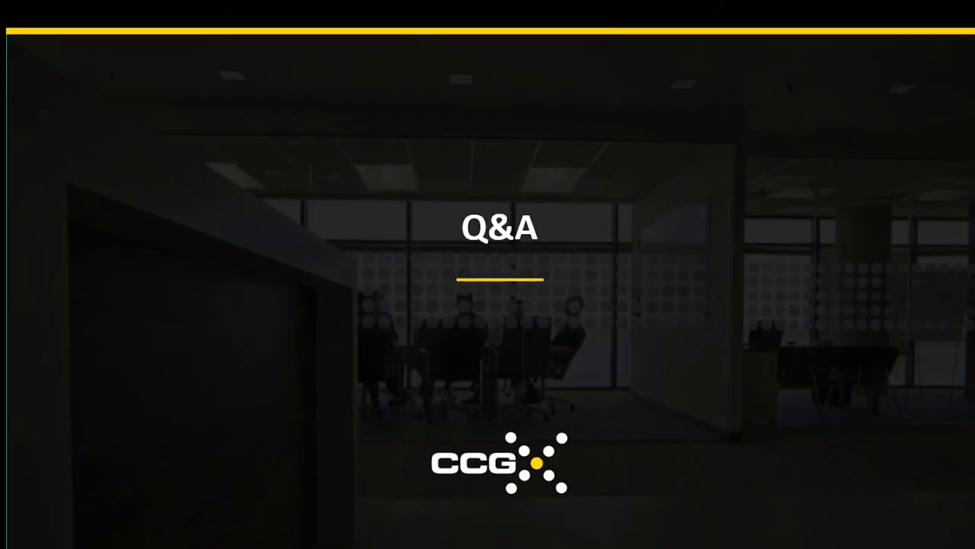